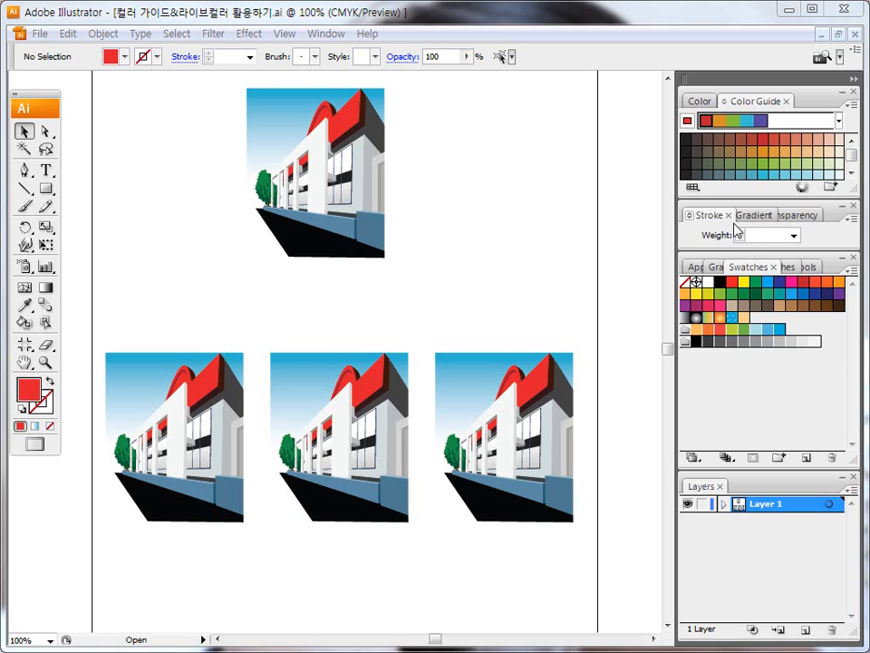
Step: Show the Color panel and float its panel group over the artboard, beside the upper building illustration
click(702, 102)
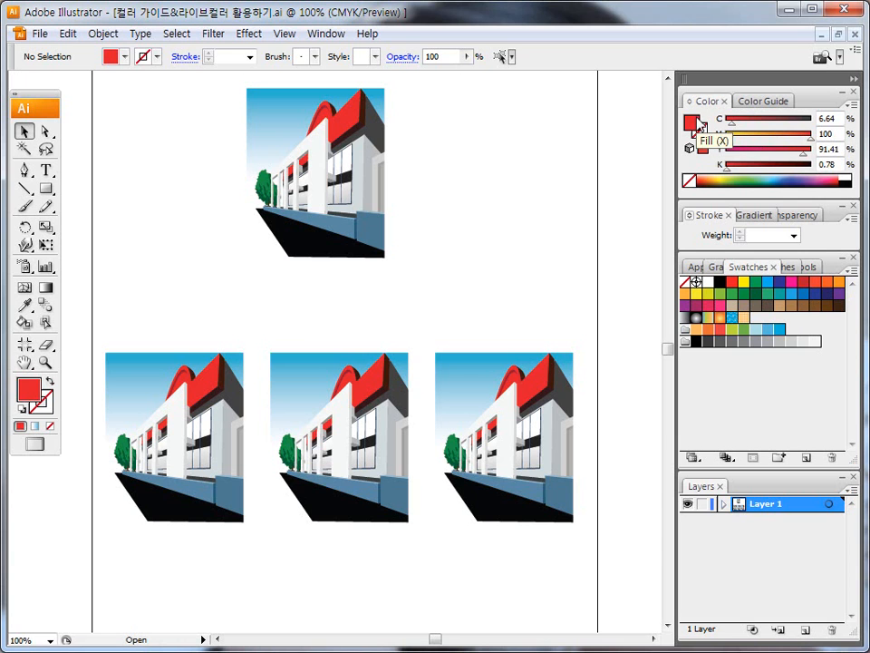
drag(689, 101, 438, 88)
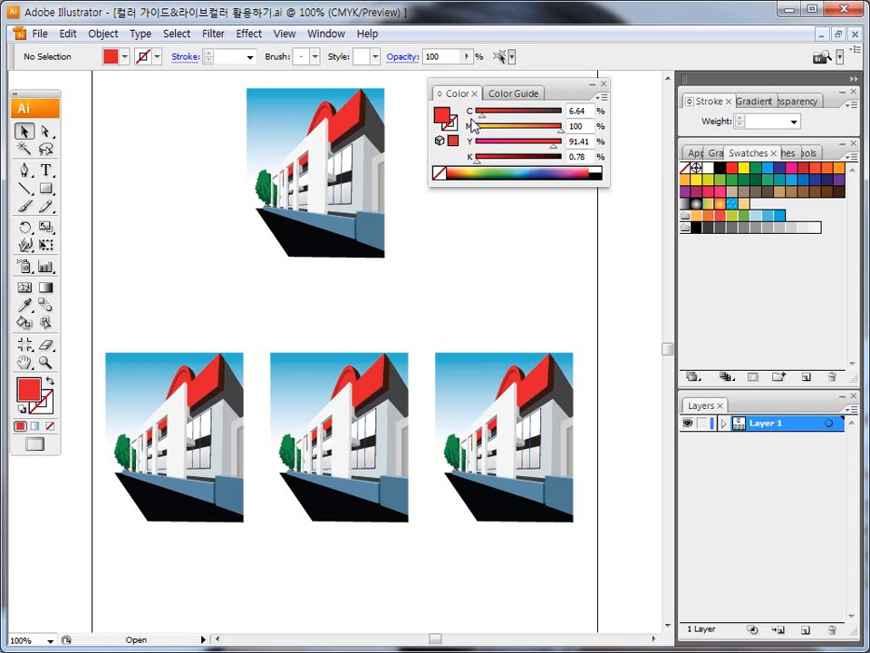
key(ctrl+2)
mouse_move(410, 263)
mouse_down()
mouse_move(243, 51)
mouse_move(390, 236)
mouse_move(370, 255)
mouse_up()
mouse_move(194, 548)
mouse_down()
mouse_move(242, 362)
mouse_move(236, 492)
mouse_up()
mouse_move(336, 524)
mouse_down()
mouse_move(325, 536)
mouse_move(387, 511)
mouse_up()
mouse_move(521, 528)
mouse_down()
mouse_move(410, 454)
mouse_move(558, 497)
mouse_up()
key(Escape)
click(40, 33)
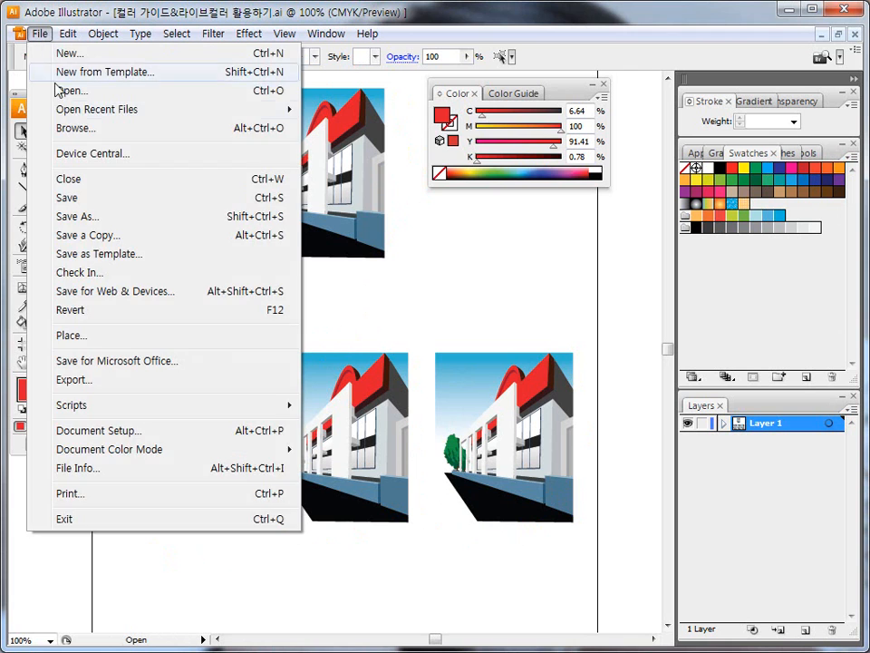
click(71, 197)
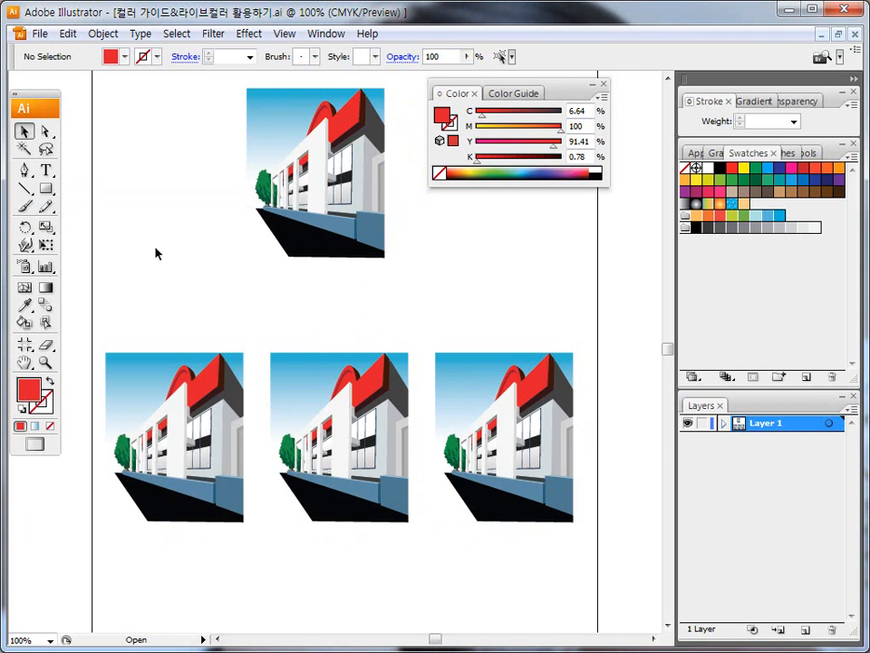
key(ctrl+2)
mouse_move(197, 387)
mouse_down()
mouse_move(205, 382)
mouse_move(207, 393)
mouse_move(187, 391)
mouse_move(183, 374)
mouse_move(193, 368)
mouse_move(210, 397)
mouse_up()
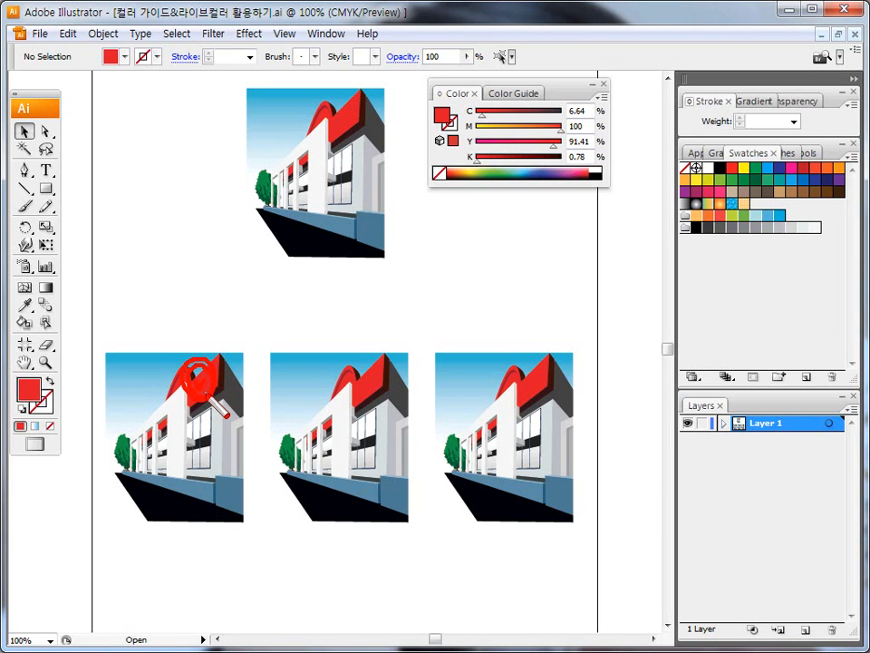
key(Escape)
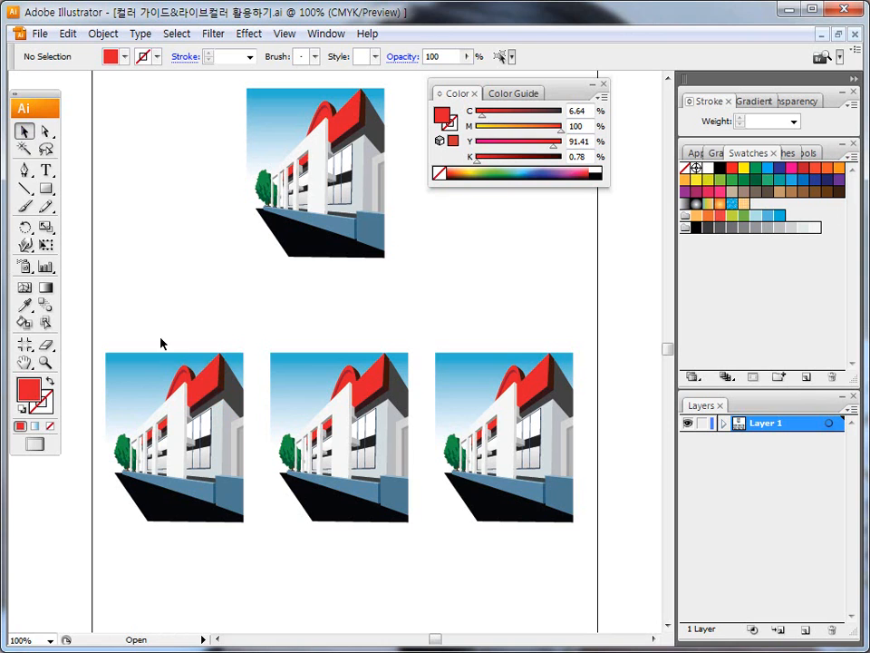
Step: Select the red roof face of the first building copy in the lower row and show the Color Guide
click(204, 391)
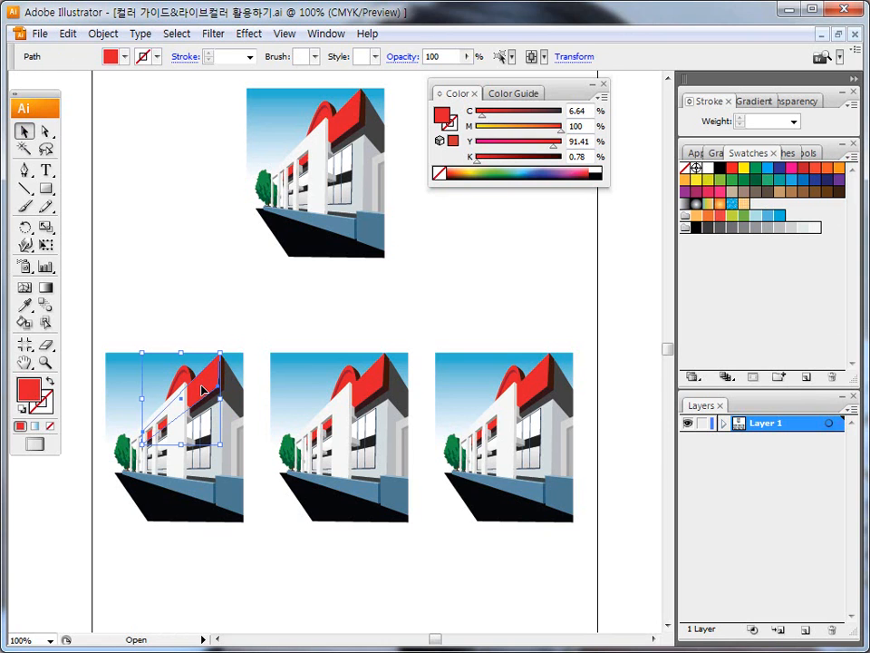
key(ctrl+shift+d)
mouse_move(451, 127)
mouse_down()
mouse_move(432, 125)
mouse_move(455, 97)
mouse_move(456, 128)
mouse_up()
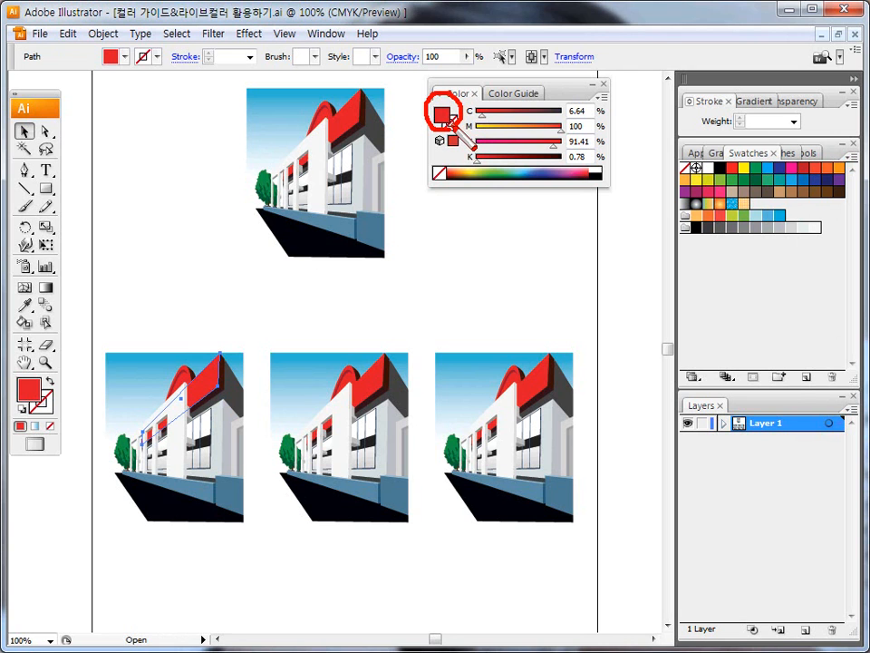
key(Escape)
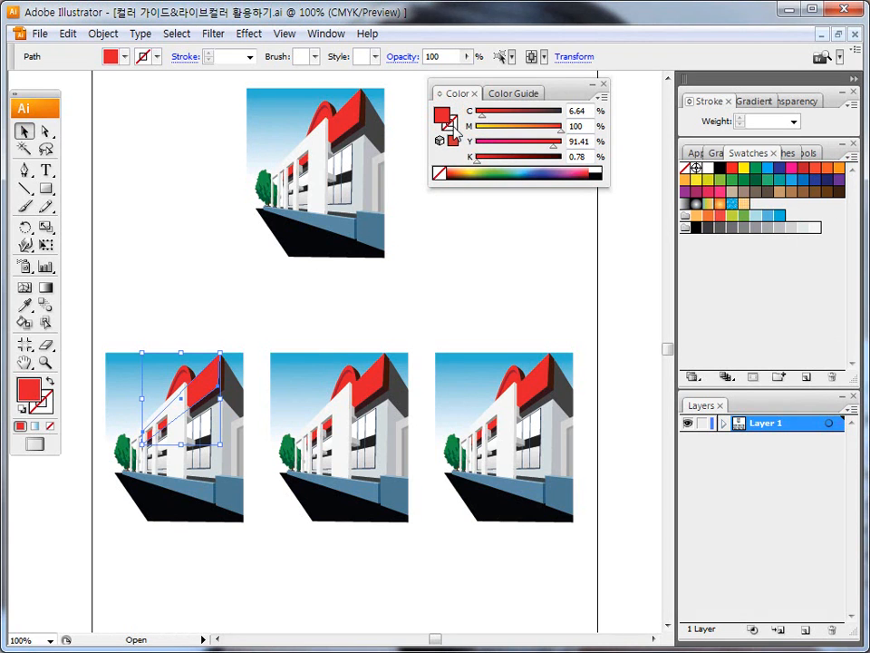
key(ctrl+shift+d)
mouse_move(524, 101)
mouse_down()
mouse_move(505, 78)
mouse_move(550, 89)
mouse_move(526, 101)
mouse_up()
key(Escape)
click(517, 96)
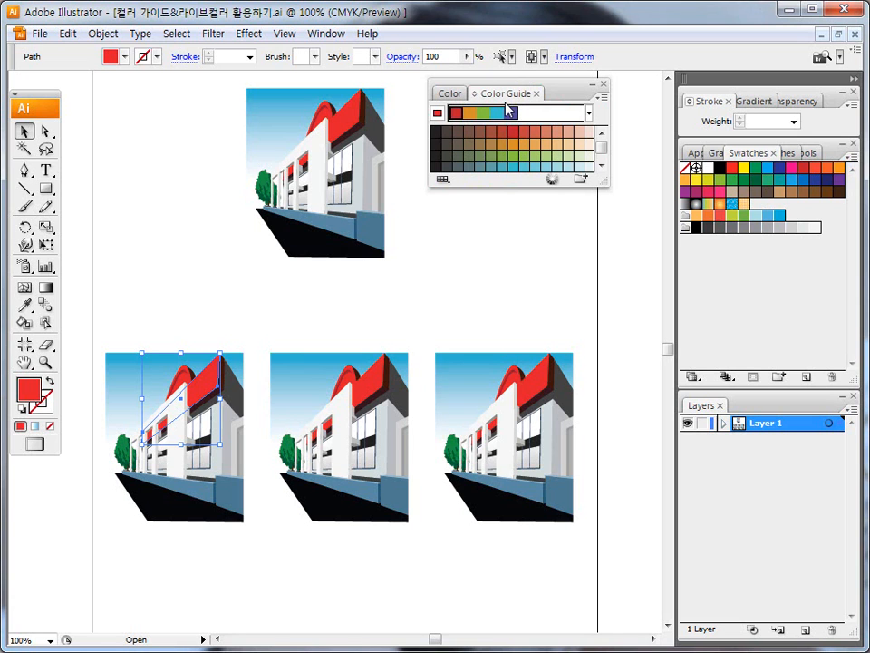
Step: Apply the Pentagram harmony rule in the Color Guide and enlarge the panel until all five color rows show
click(589, 113)
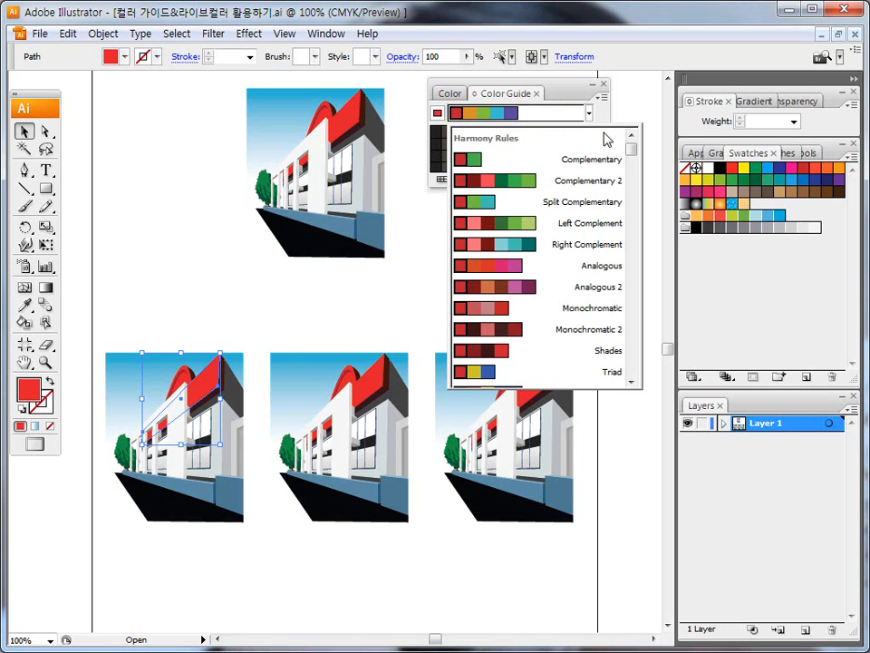
drag(631, 146, 631, 165)
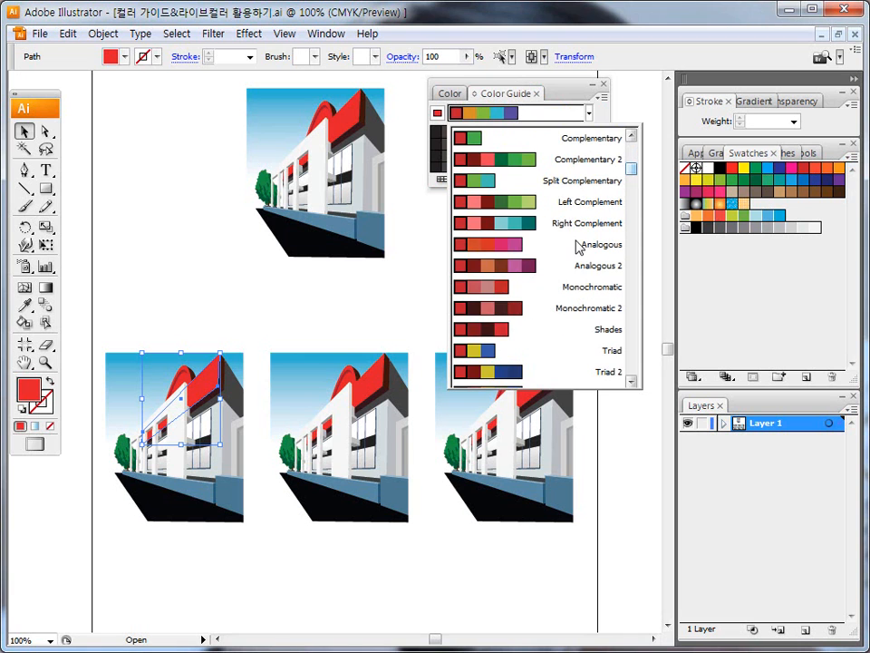
key(ctrl+shift+d)
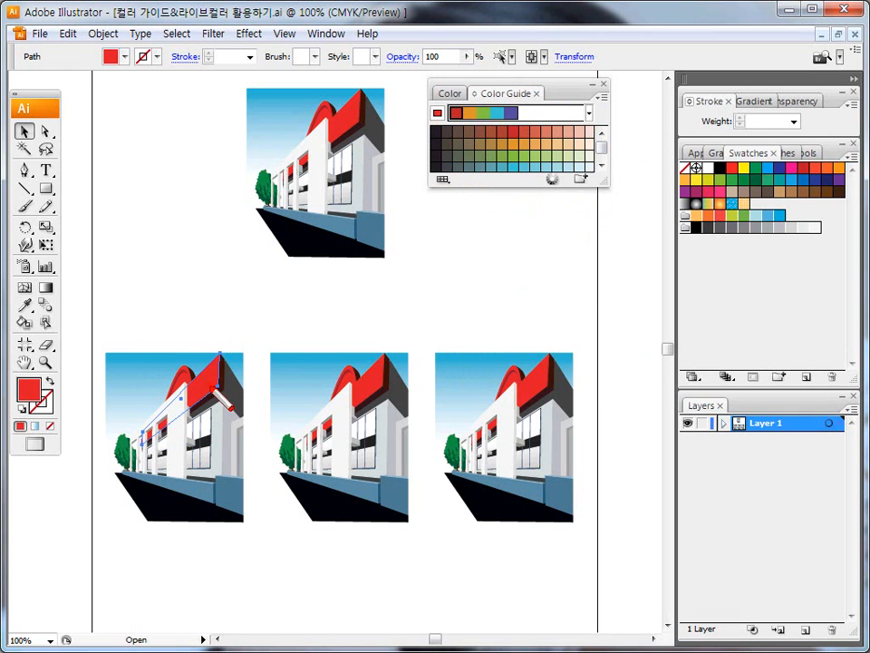
click(590, 113)
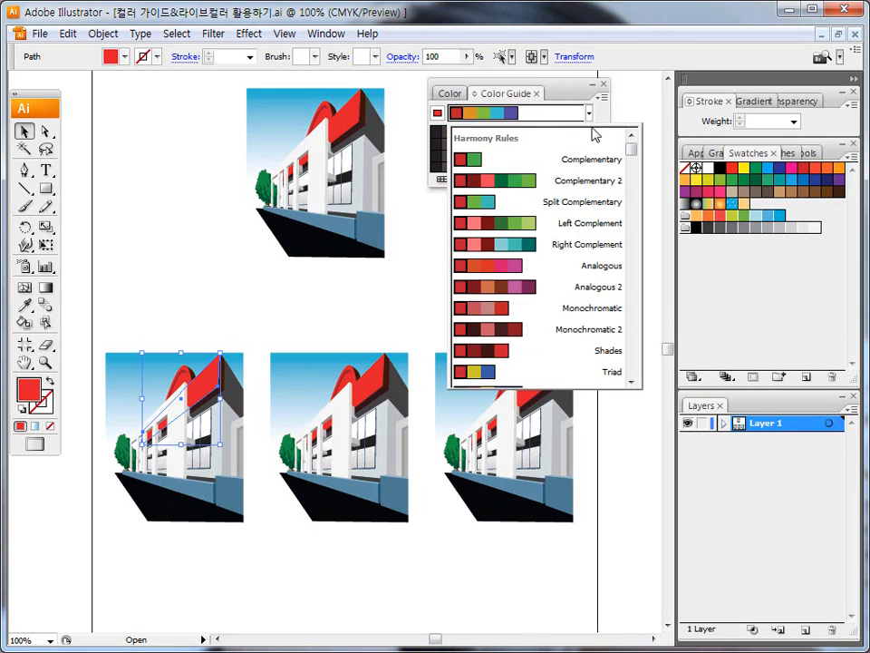
drag(631, 150, 638, 352)
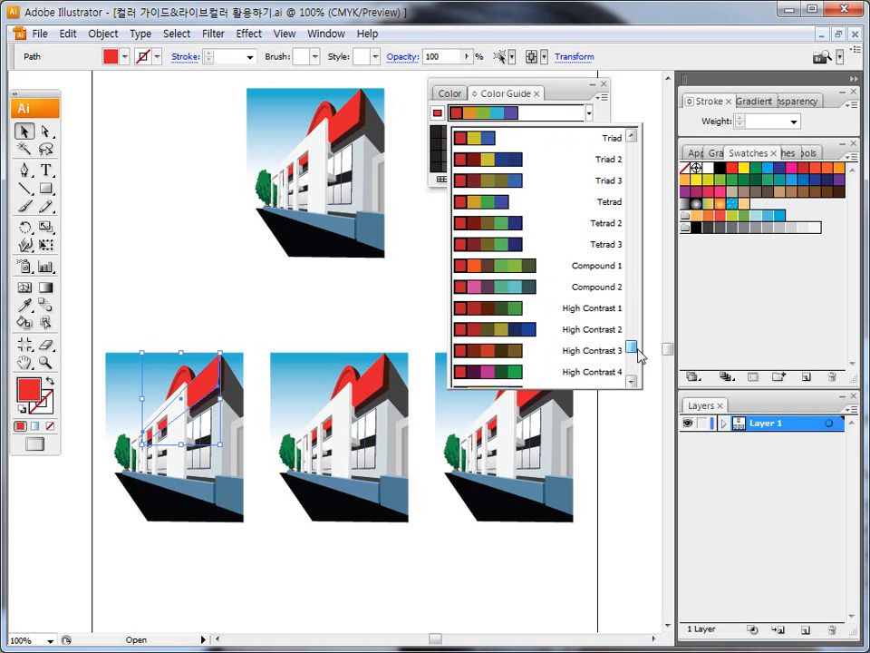
mouse_move(638, 352)
mouse_down()
mouse_move(648, 180)
mouse_move(639, 335)
mouse_up()
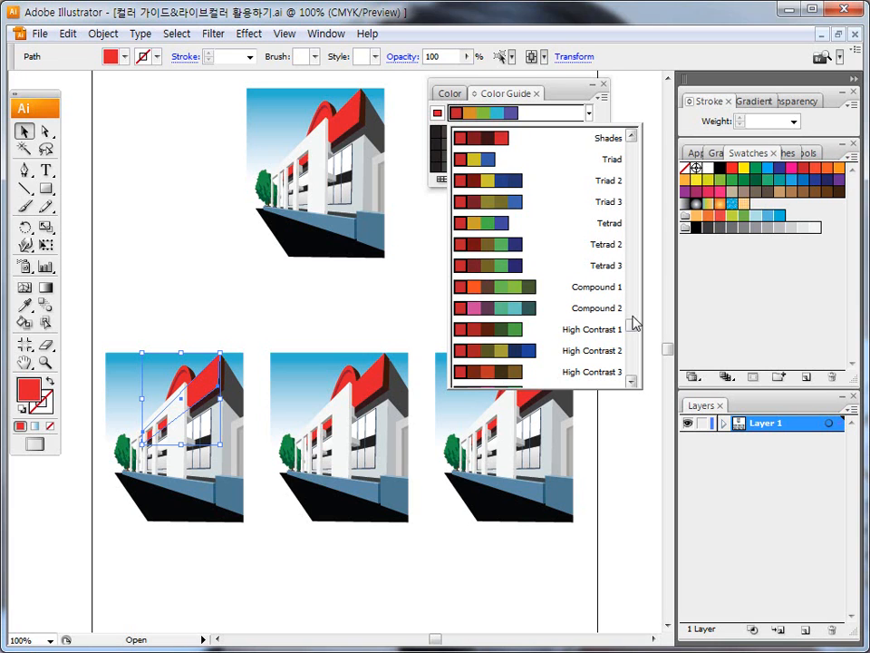
drag(632, 328, 633, 359)
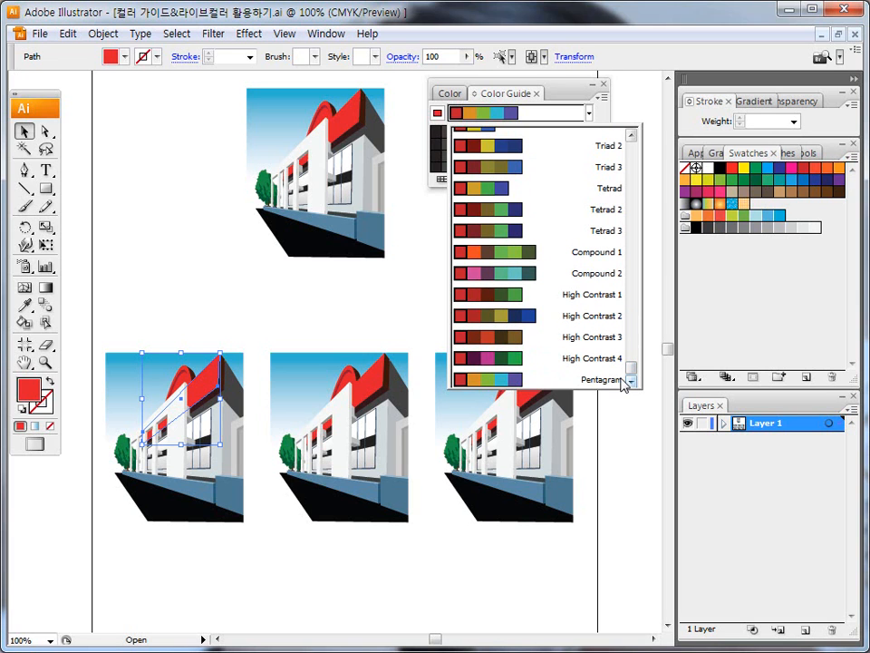
click(603, 381)
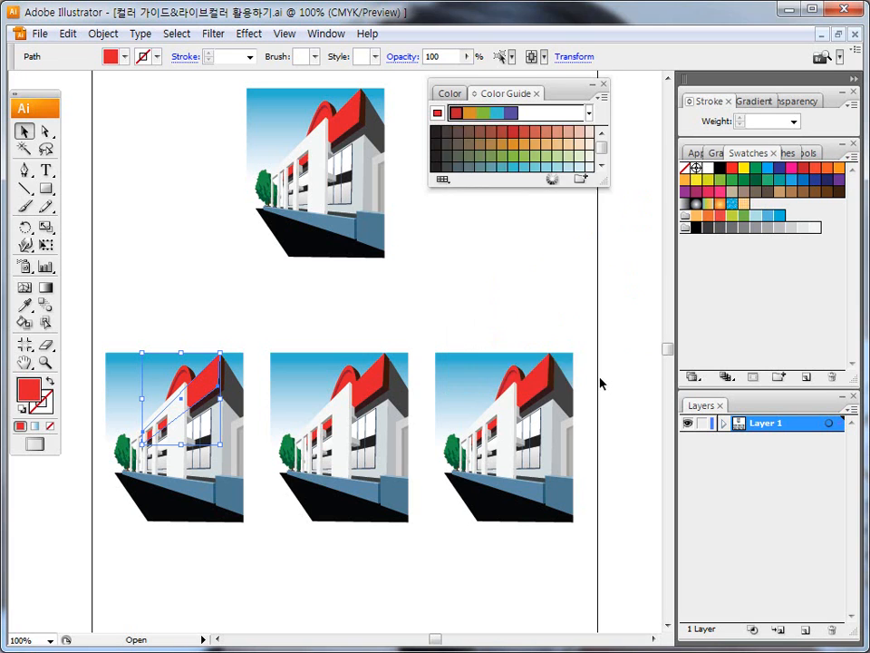
drag(565, 188, 570, 219)
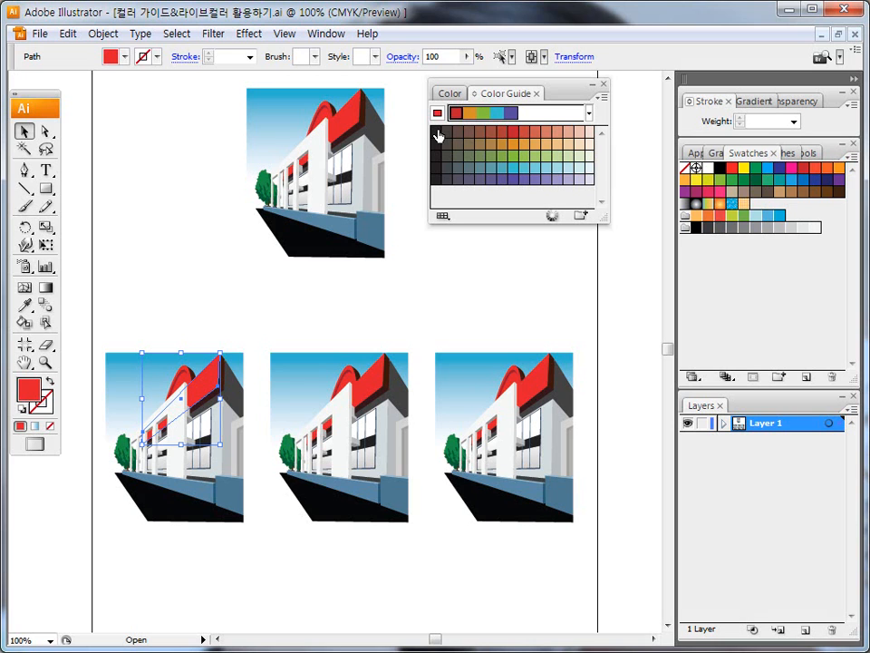
Step: Examine the Color Guide's base color, harmony colors and variations, and the swatch libraries that can limit them, including Art History
mouse_move(433, 116)
mouse_down()
mouse_move(450, 107)
mouse_move(419, 105)
mouse_move(422, 118)
mouse_up()
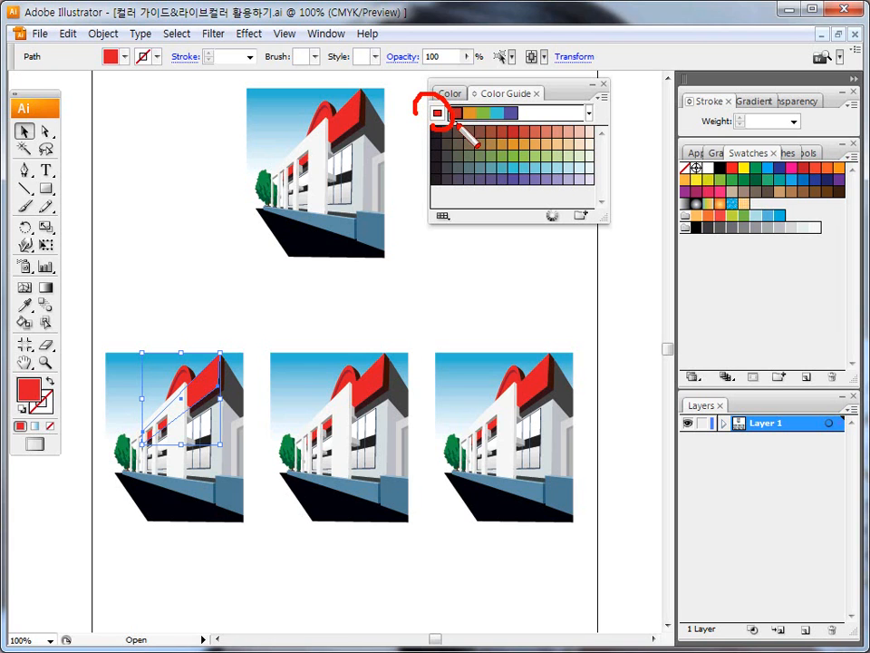
mouse_move(446, 119)
mouse_down()
mouse_move(523, 117)
mouse_move(592, 145)
mouse_up()
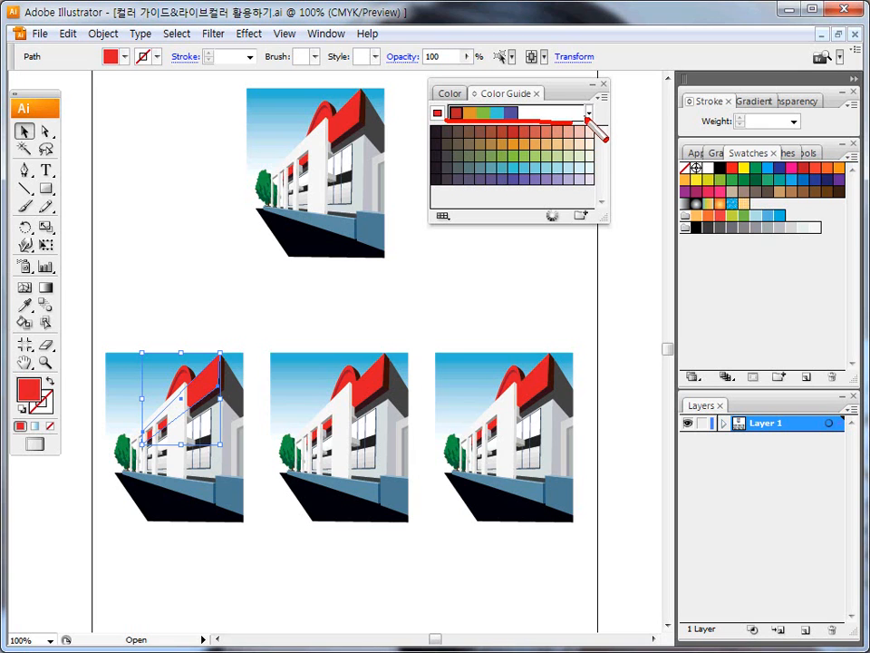
mouse_move(430, 125)
mouse_down()
mouse_move(595, 127)
mouse_move(602, 191)
mouse_move(467, 189)
mouse_move(458, 134)
mouse_up()
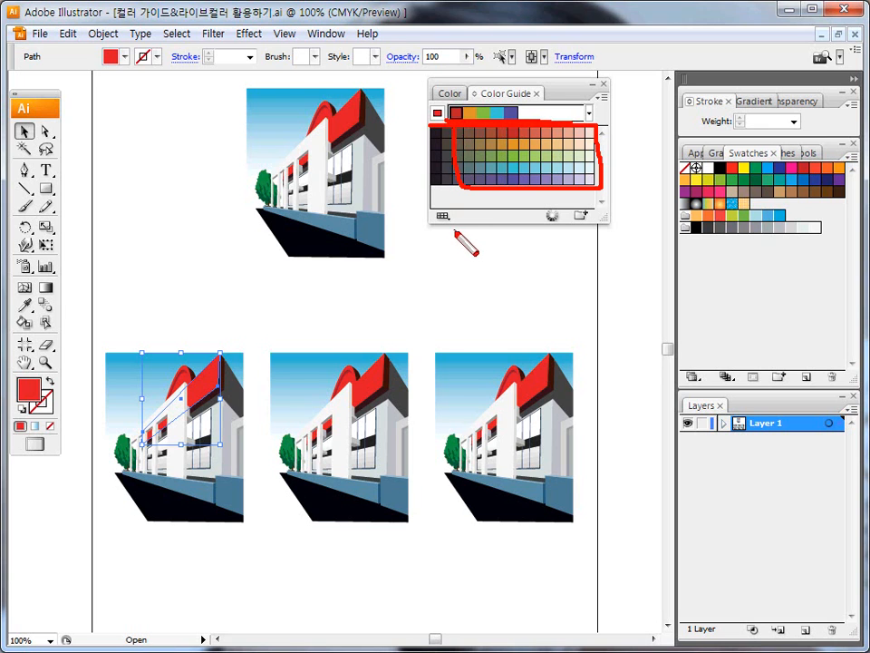
mouse_move(449, 223)
mouse_down()
mouse_move(433, 204)
mouse_move(451, 220)
mouse_up()
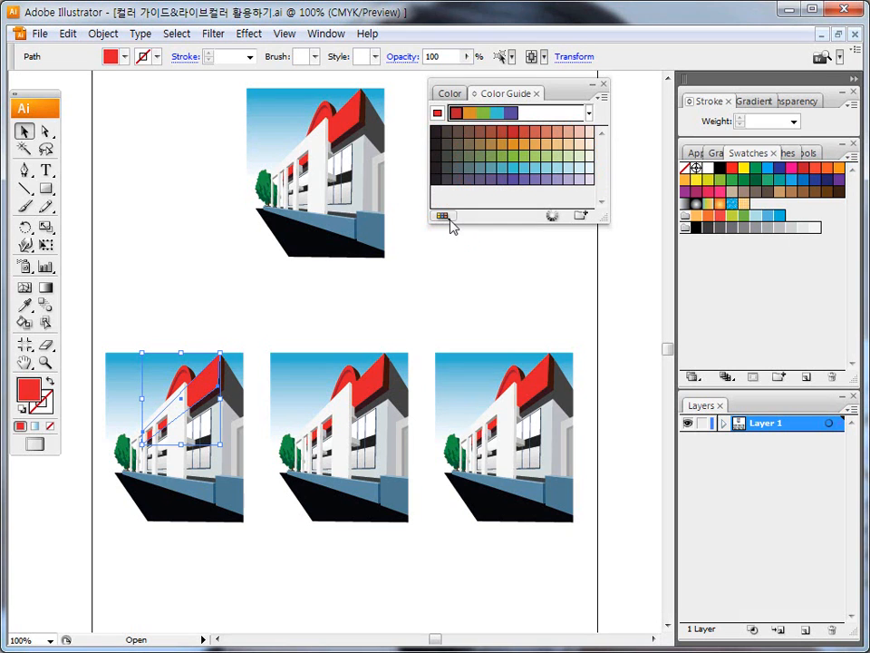
click(447, 219)
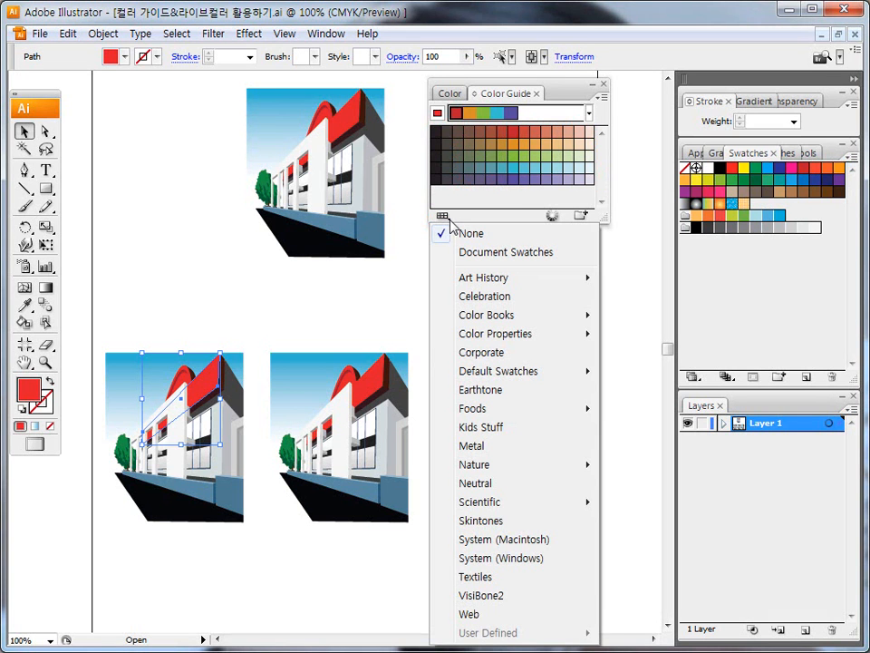
mouse_move(502, 277)
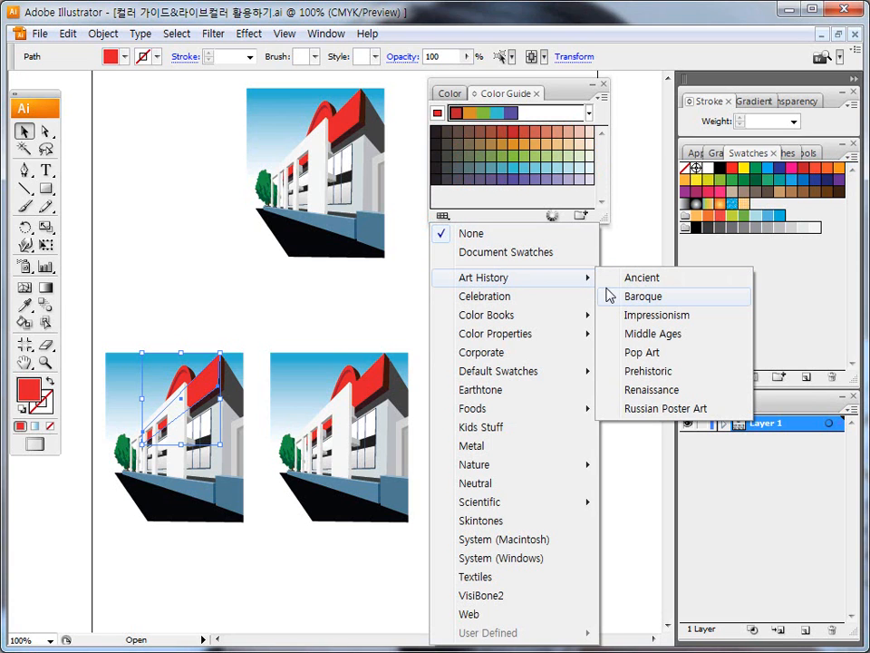
click(549, 87)
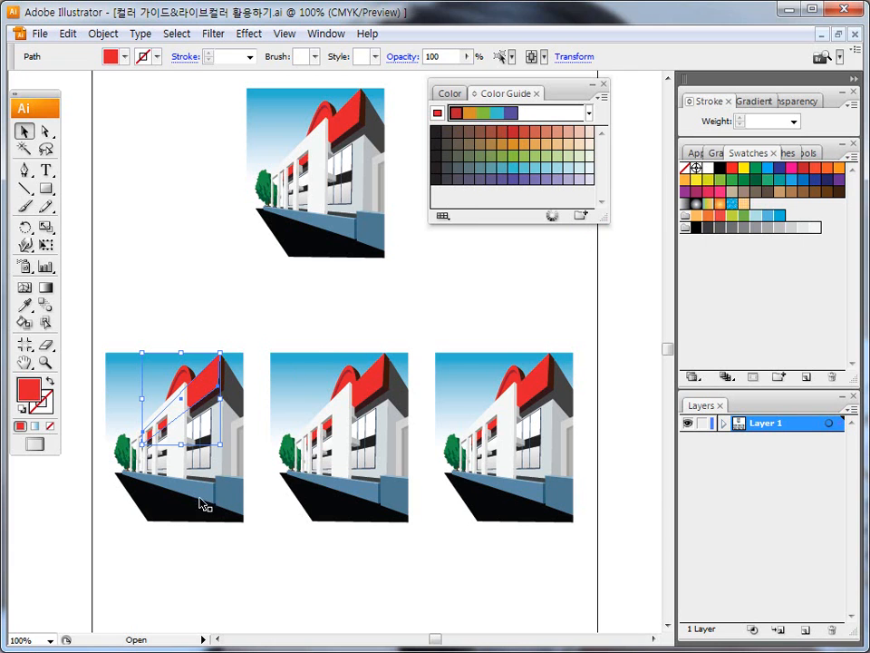
Step: Recolor the first building copy's long blue wall purple and its end wall block a slightly muted purple from the Color Guide
click(202, 495)
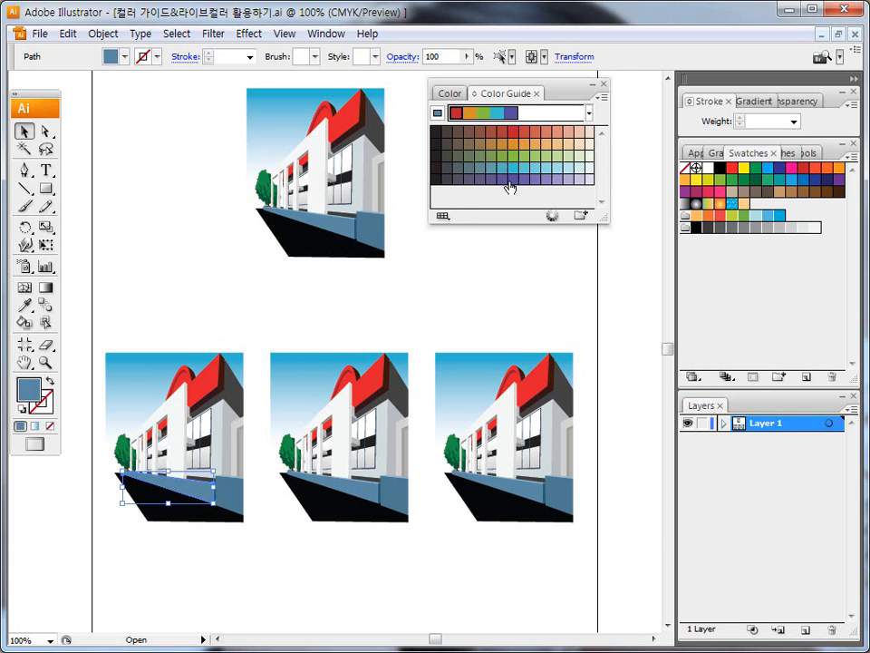
click(513, 180)
click(230, 487)
click(503, 179)
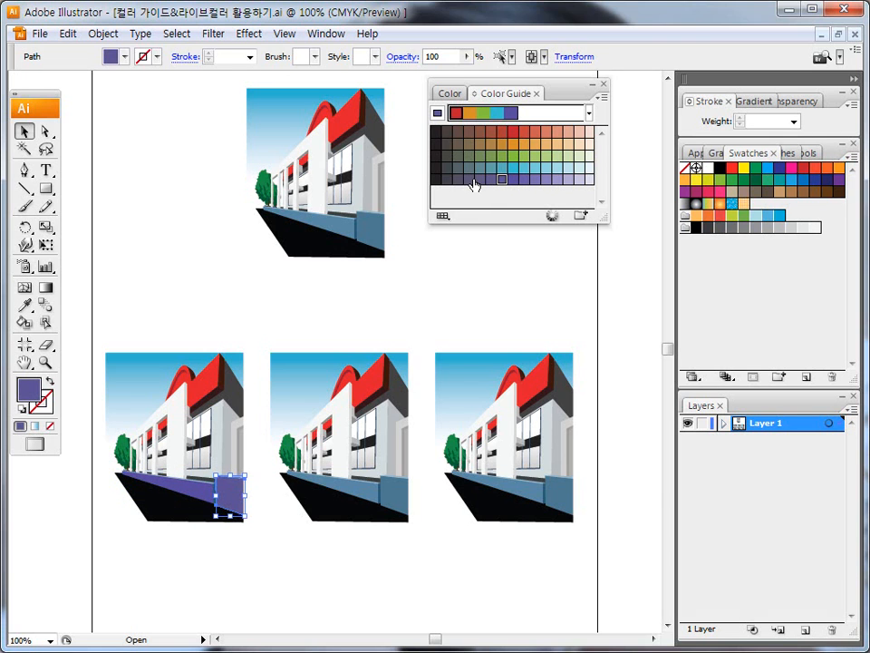
key(ctrl+shift+d)
mouse_move(210, 379)
mouse_down()
mouse_move(270, 306)
mouse_move(448, 136)
mouse_move(441, 148)
mouse_up()
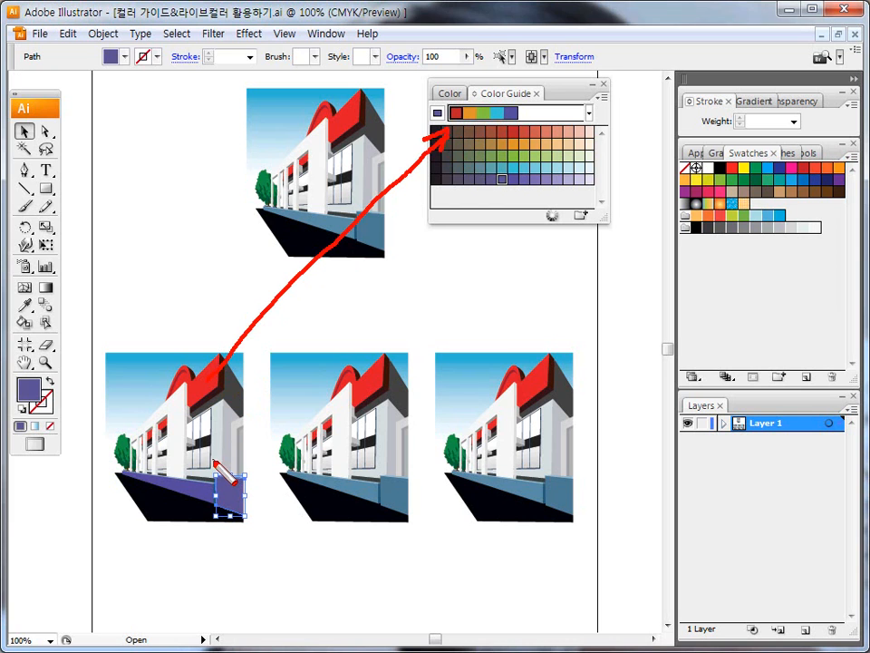
key(Escape)
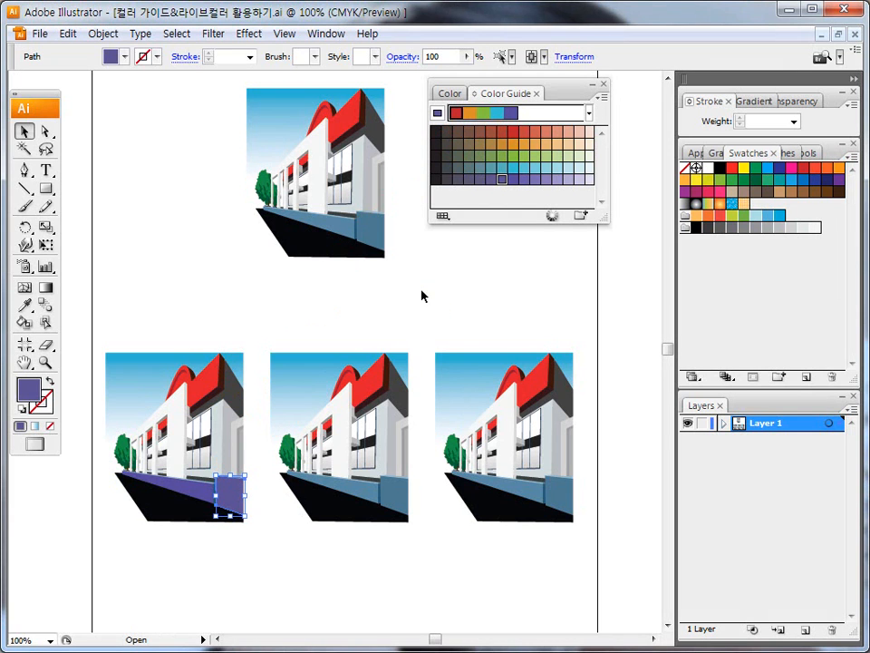
Step: Recolor the first building copy's larger tree foliage light green and the smaller foliage beside it light blue from the Color Guide
click(123, 448)
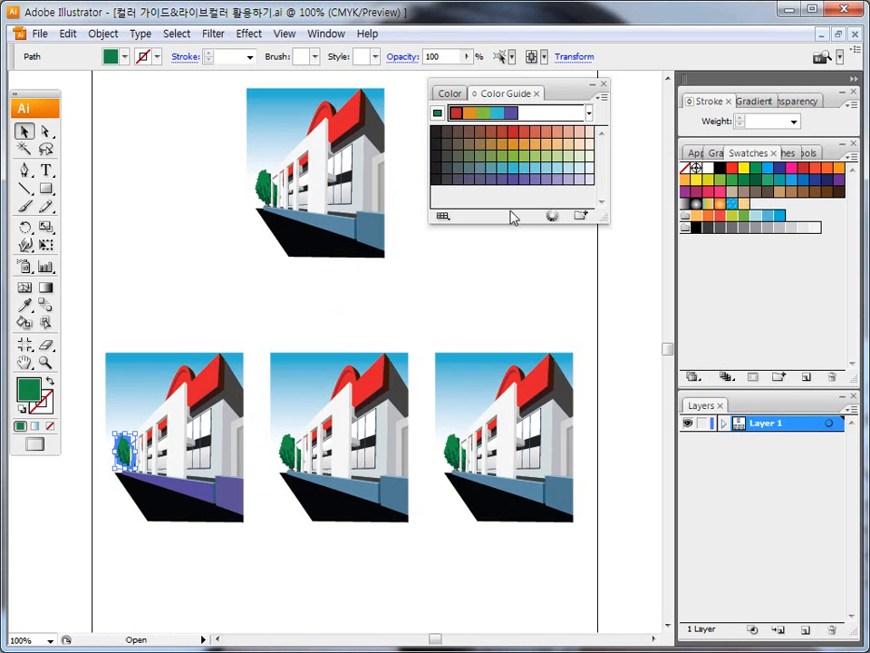
click(502, 156)
click(138, 323)
click(140, 454)
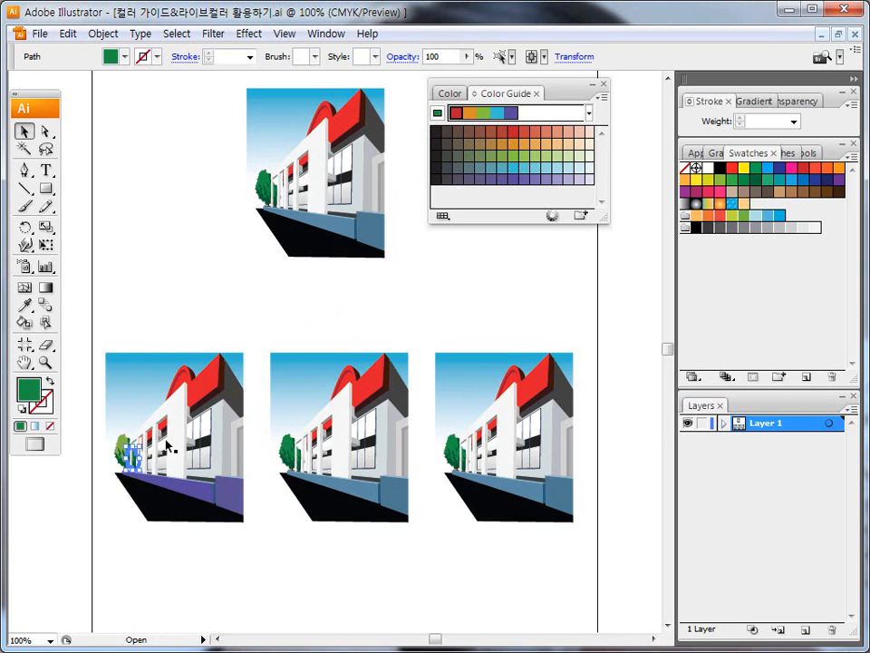
click(545, 168)
click(191, 310)
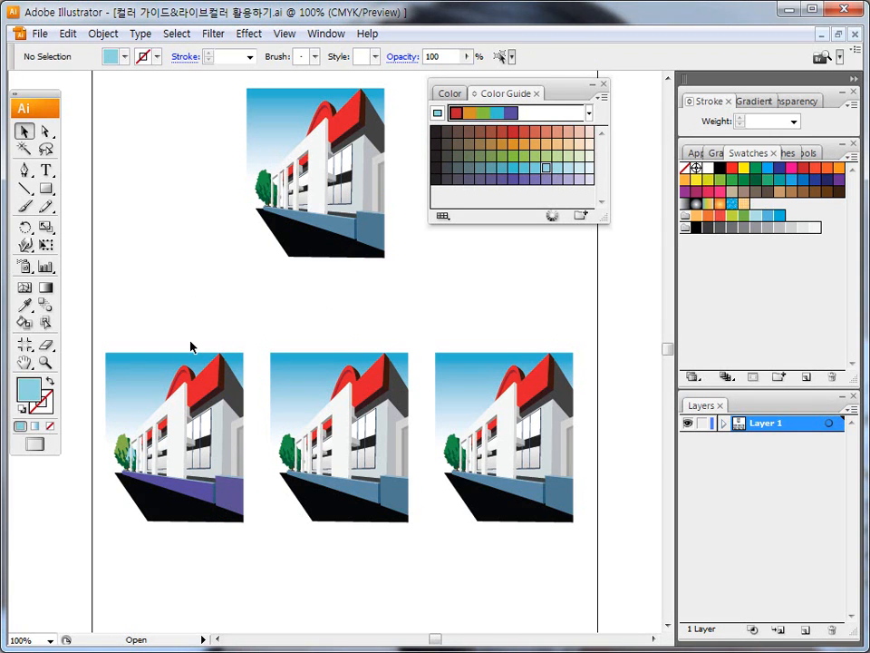
Step: Recolor the dark gray side of the first building copy's roof muted green from the Color Guide and deselect it
click(233, 395)
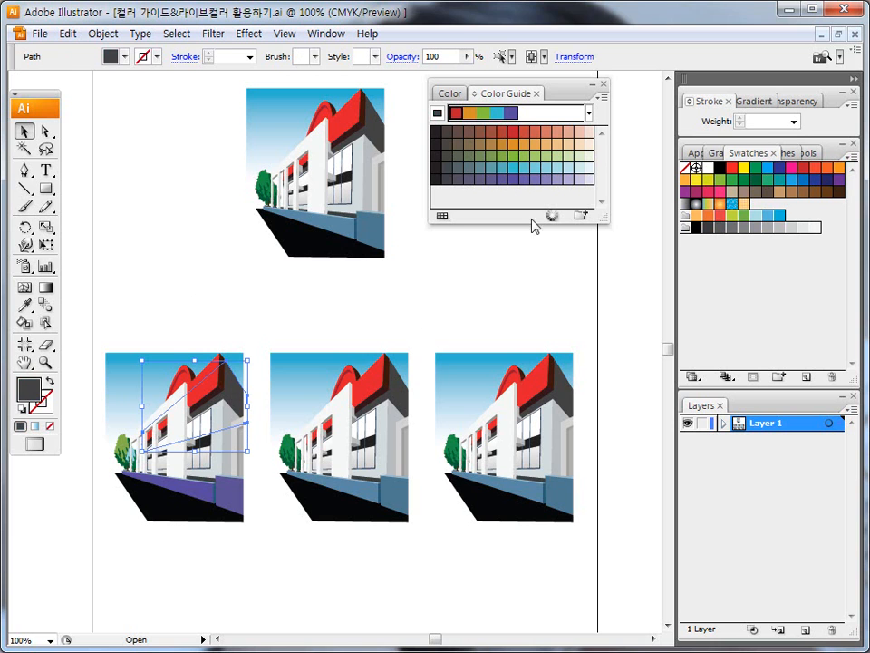
click(493, 160)
click(213, 290)
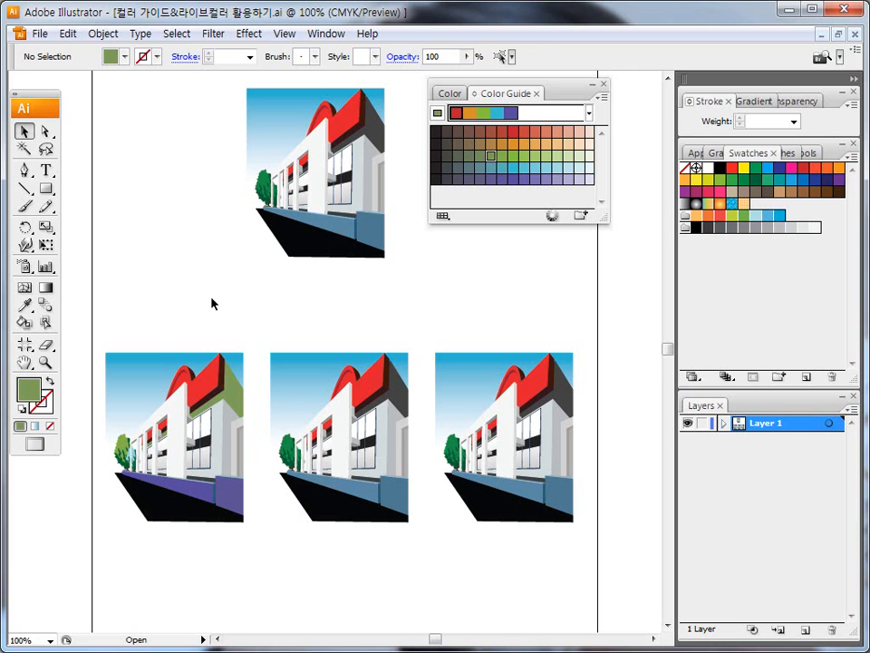
key(ctrl+shift+d)
mouse_move(339, 288)
mouse_down()
mouse_move(332, 149)
mouse_move(320, 237)
mouse_up()
drag(229, 223, 183, 298)
mouse_move(174, 256)
mouse_down()
mouse_move(181, 317)
mouse_move(208, 292)
mouse_up()
key(Escape)
Step: Select the second building copy's red roof front and set the Color Guide's harmony rule to Left Complement
click(367, 388)
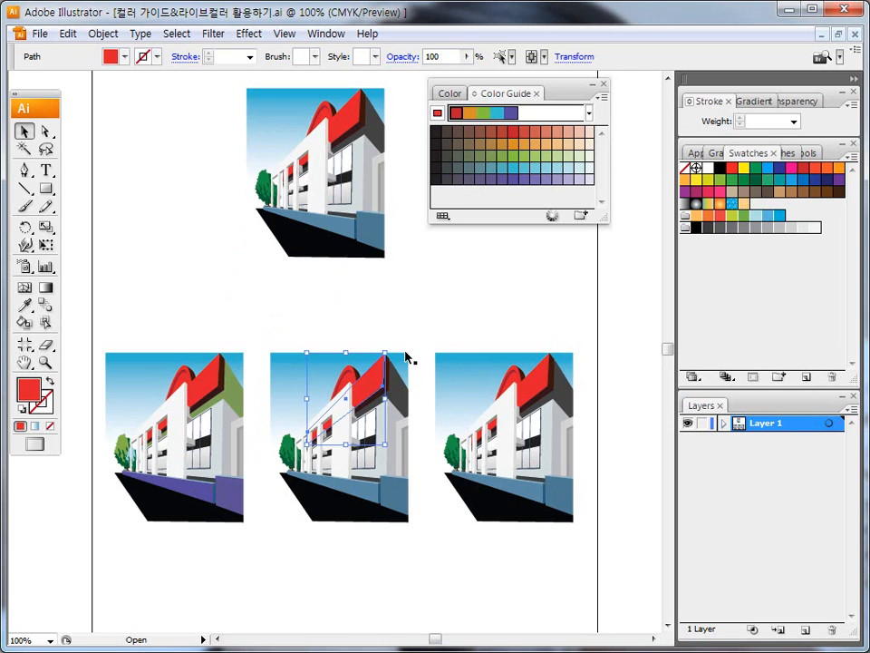
click(589, 113)
drag(633, 148, 632, 373)
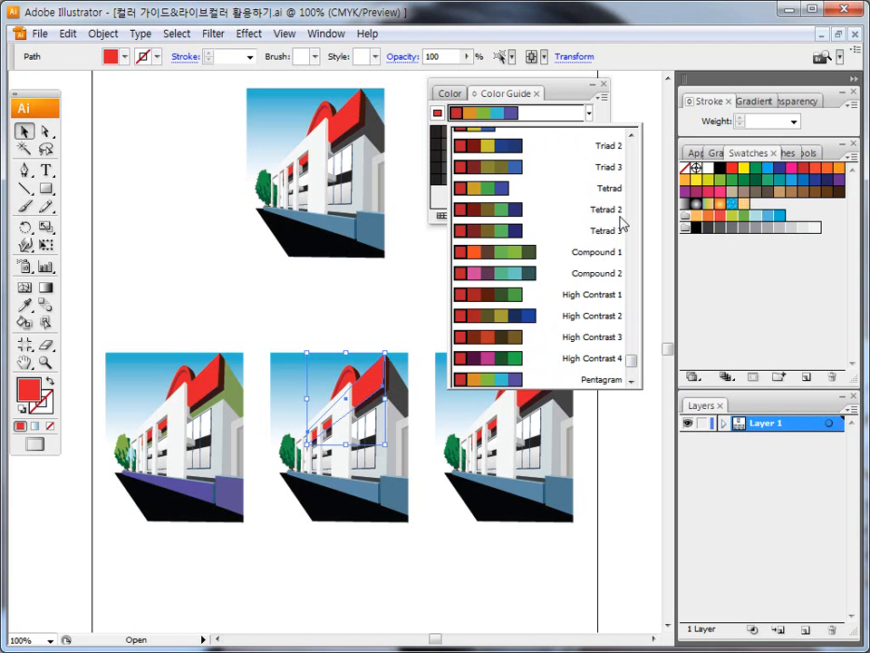
drag(632, 360, 643, 204)
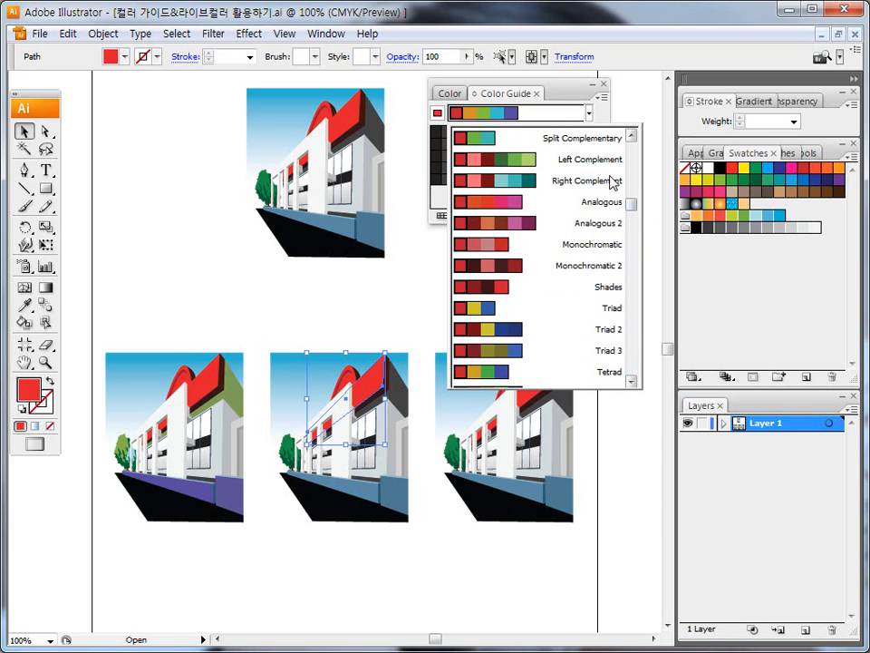
click(581, 166)
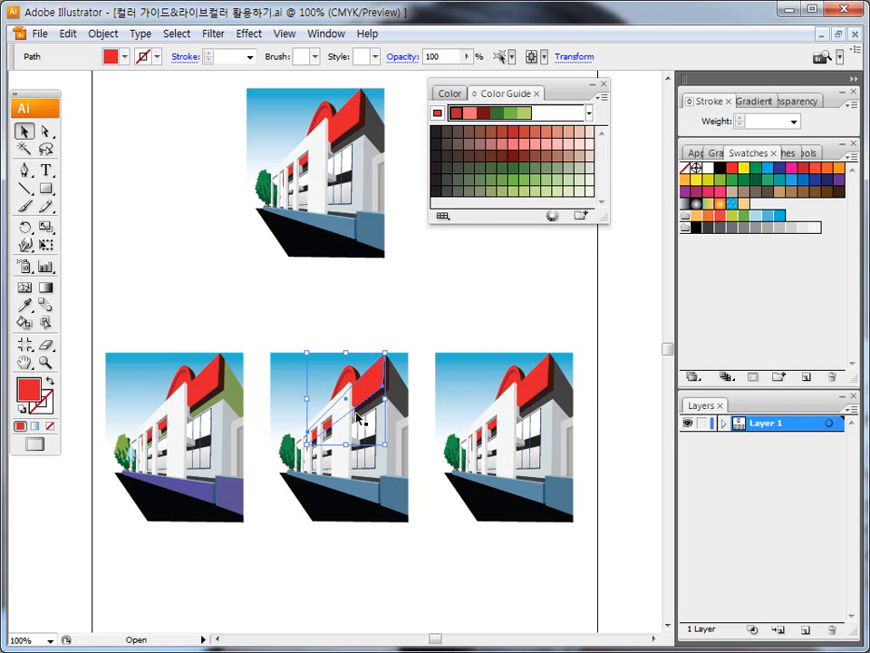
Step: Recolor the second building copy's dark gray roof side brown, and its end wall block and long low wall green, from the Color Guide
click(395, 401)
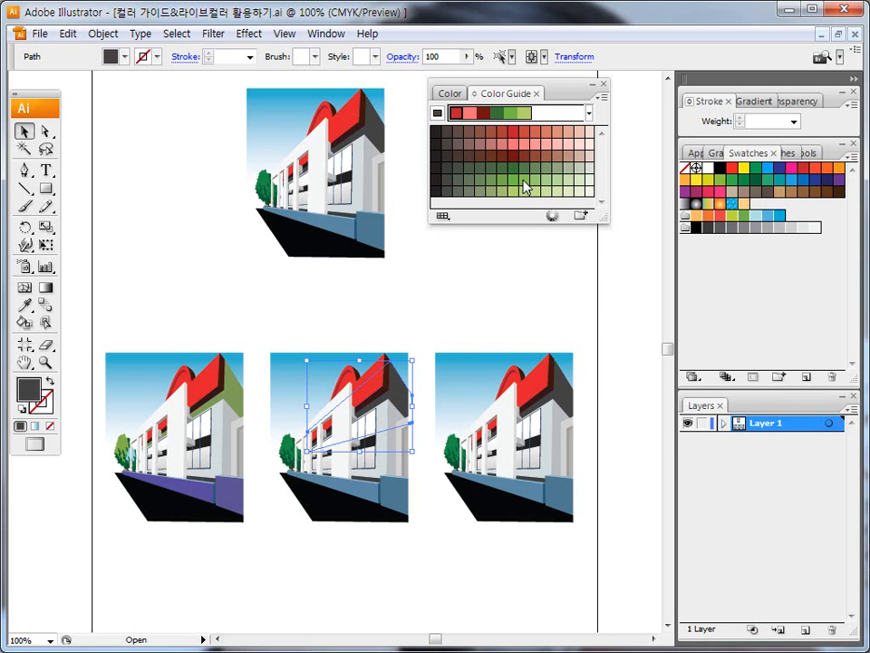
click(539, 160)
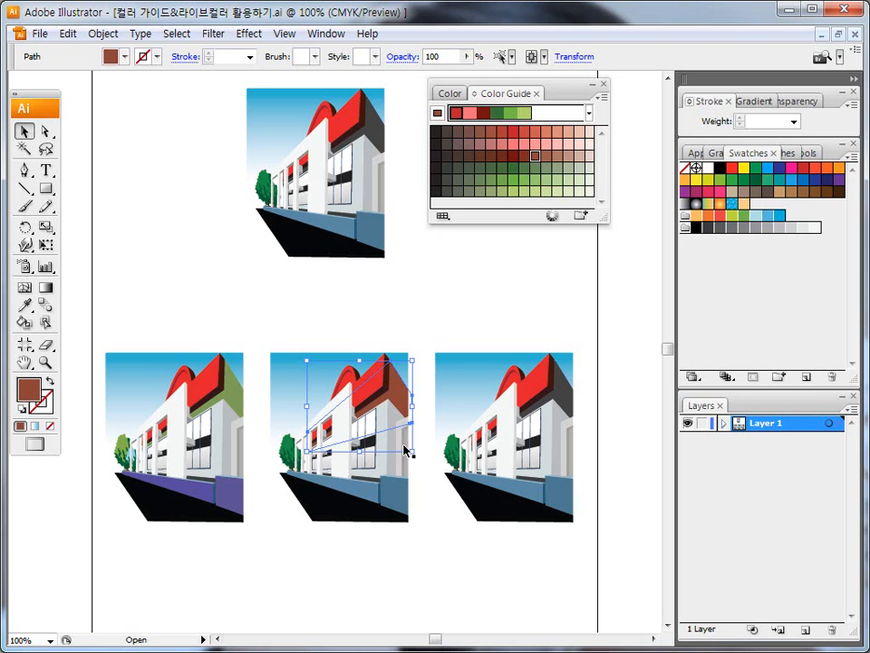
click(397, 499)
click(509, 188)
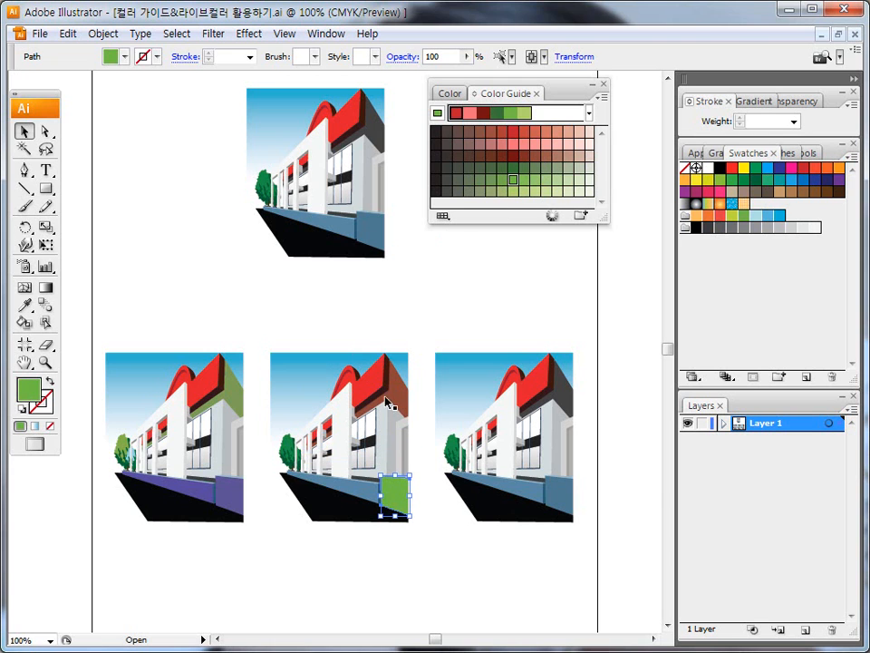
click(361, 489)
click(513, 180)
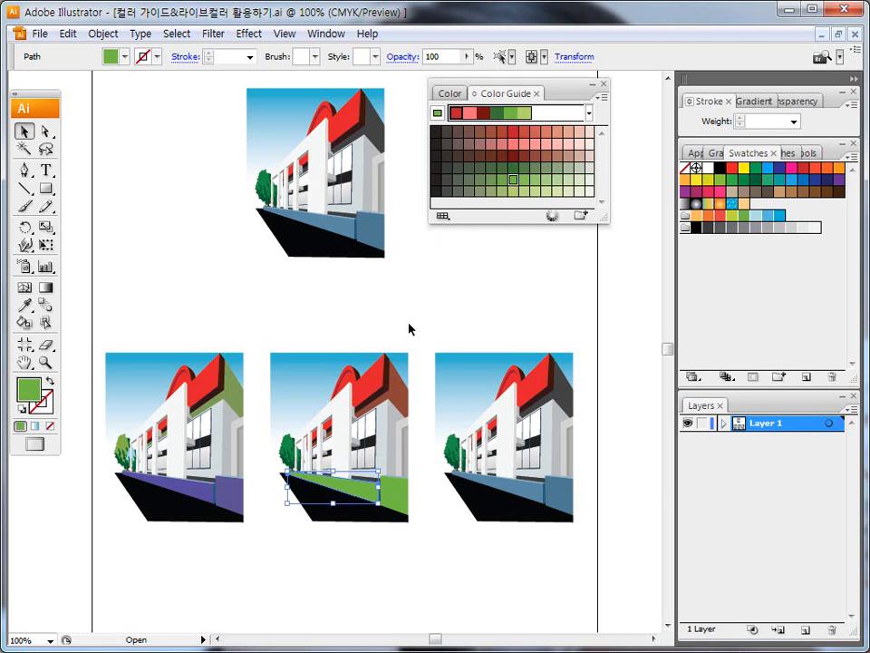
Step: Recolor the second building copy's white facade salmon pink, its gray side wall muted pink and the window wall lighter pink, and deselect
click(338, 423)
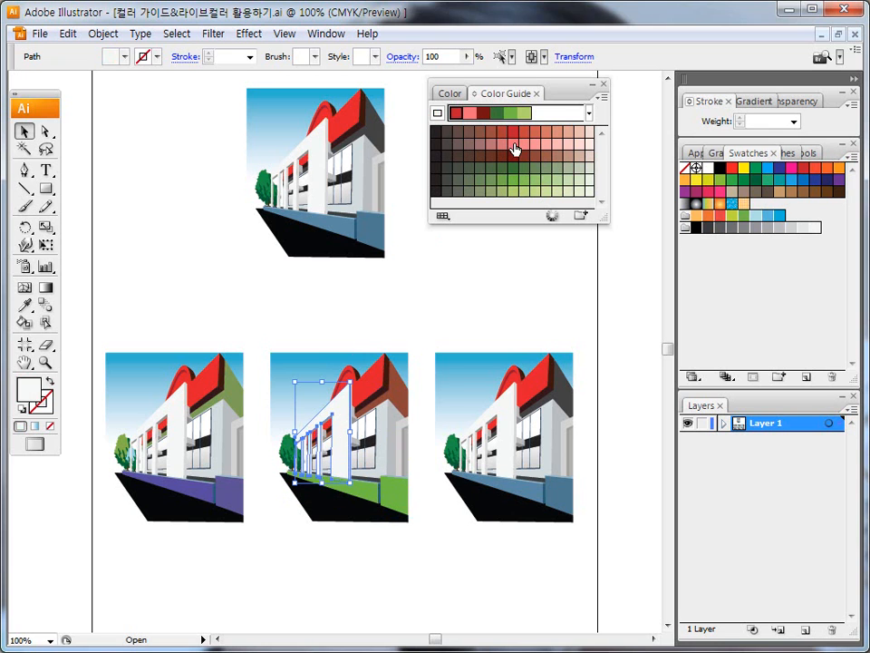
click(514, 145)
click(392, 439)
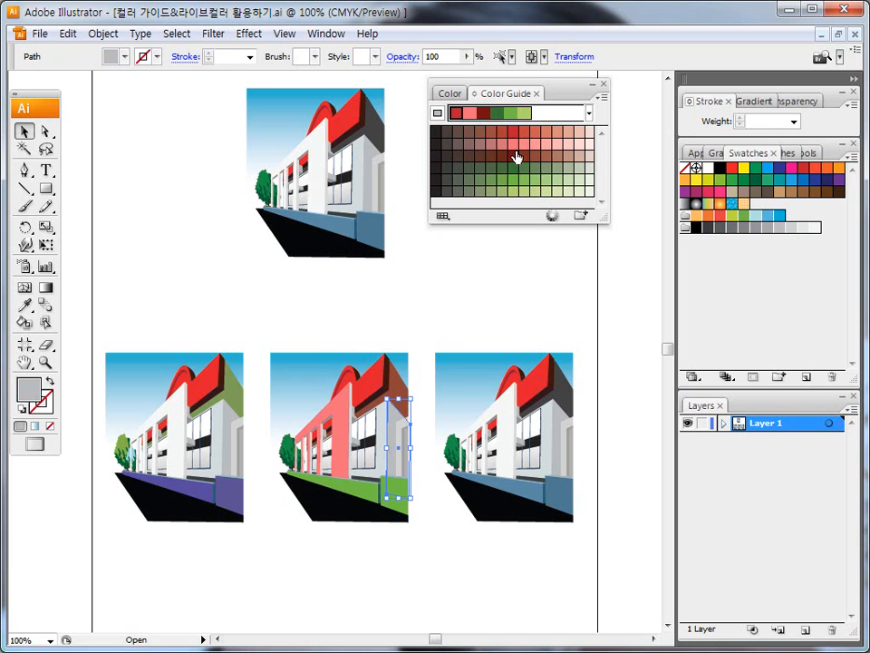
click(502, 144)
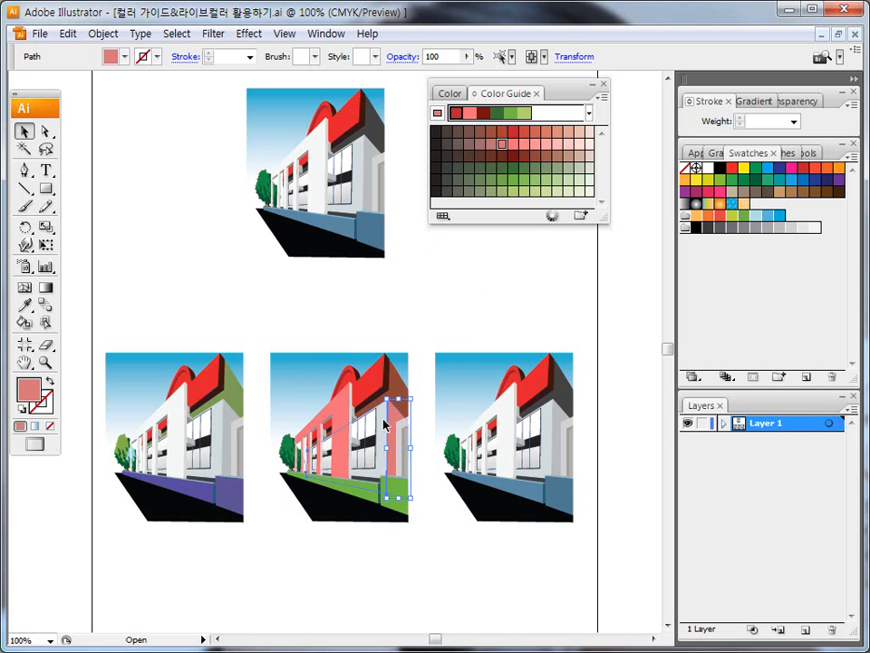
click(385, 424)
click(536, 146)
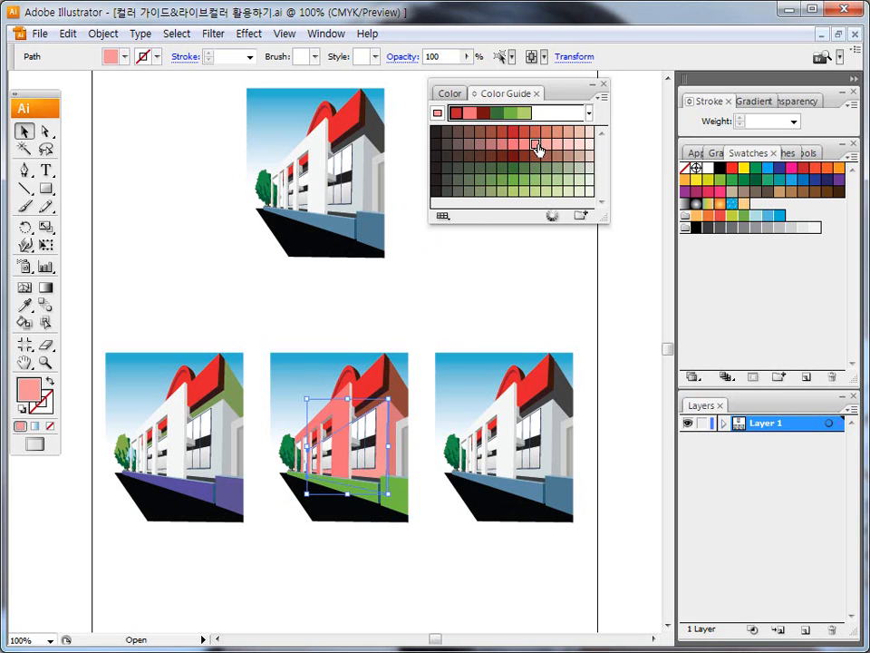
click(277, 315)
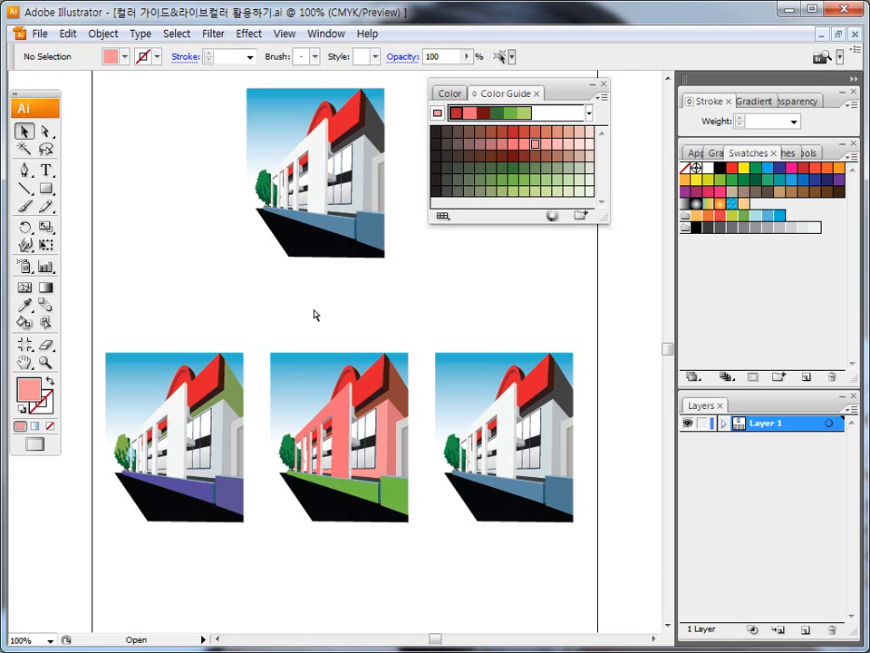
mouse_move(381, 213)
mouse_down()
mouse_move(361, 262)
mouse_move(247, 241)
mouse_move(301, 84)
mouse_move(371, 106)
mouse_move(359, 212)
mouse_move(337, 266)
mouse_move(335, 330)
mouse_up()
drag(342, 267, 342, 334)
drag(316, 284, 355, 296)
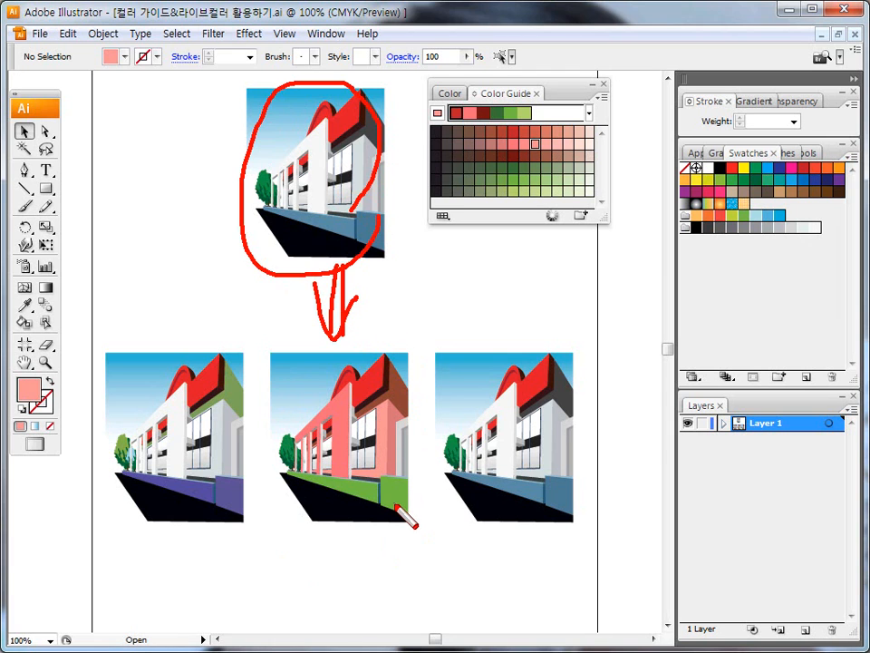
key(Escape)
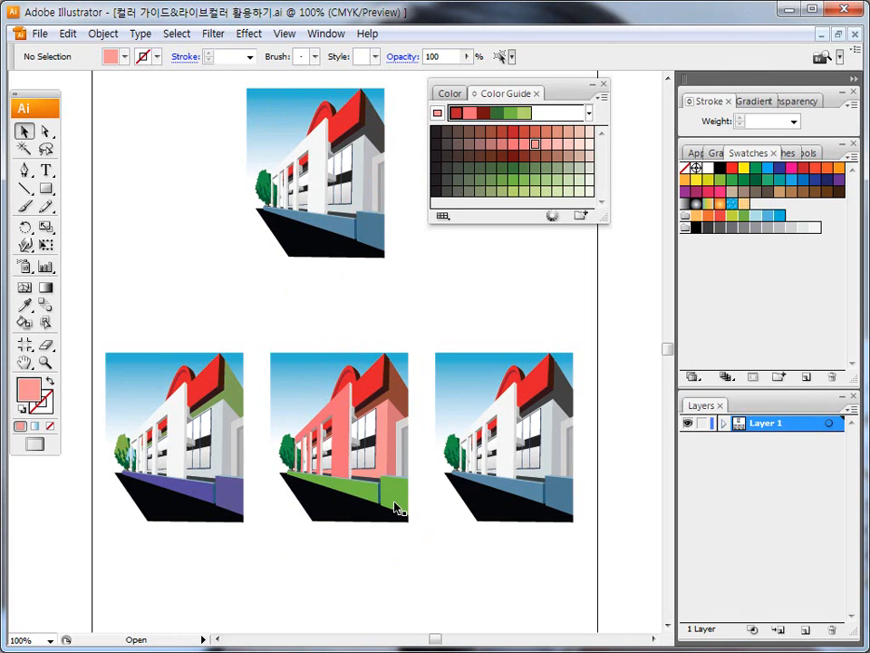
Step: Recolor the gray edge of the second building copy's widest facade pillar dark red and the next pillar's edge brown
click(46, 362)
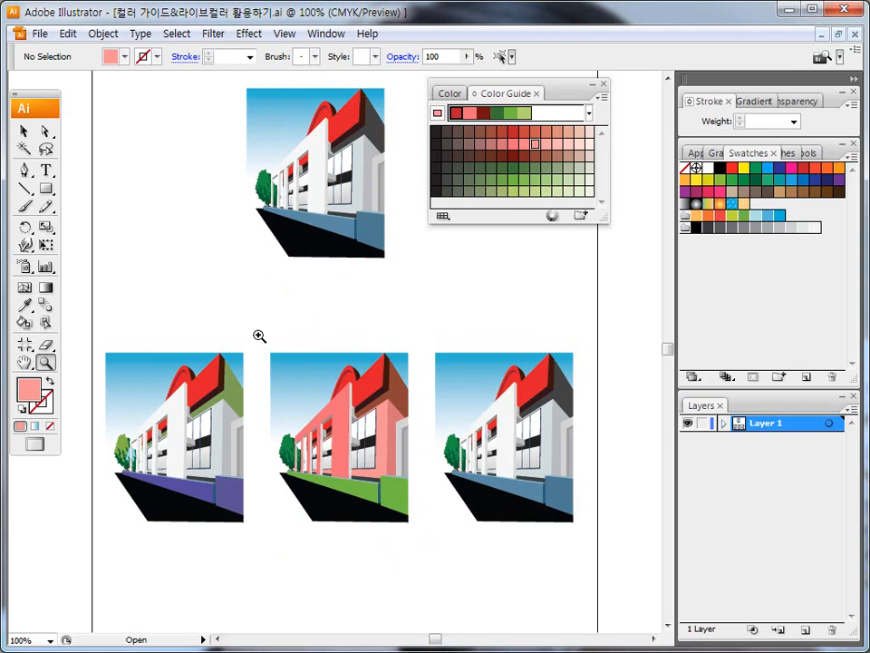
drag(258, 337, 439, 559)
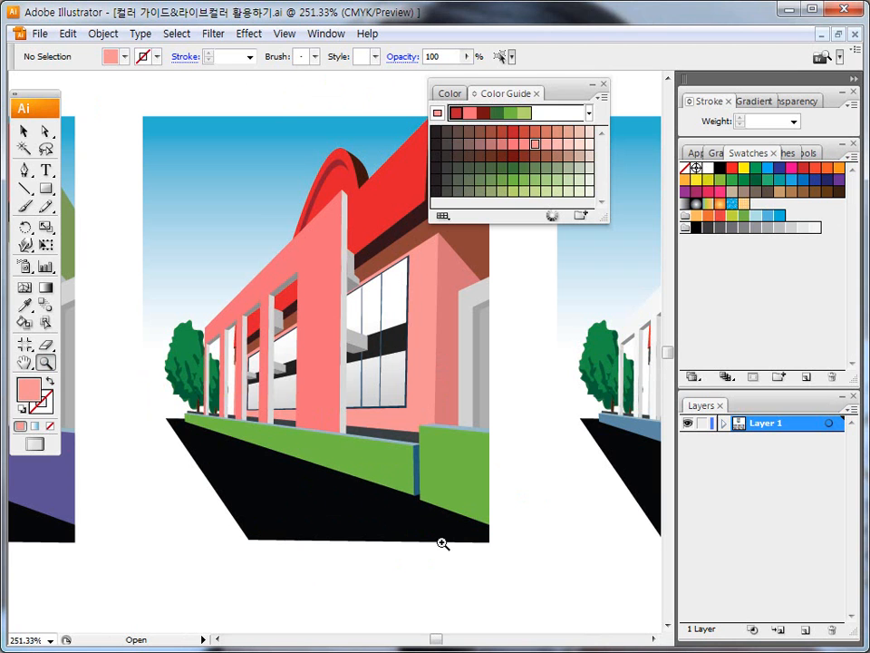
click(24, 132)
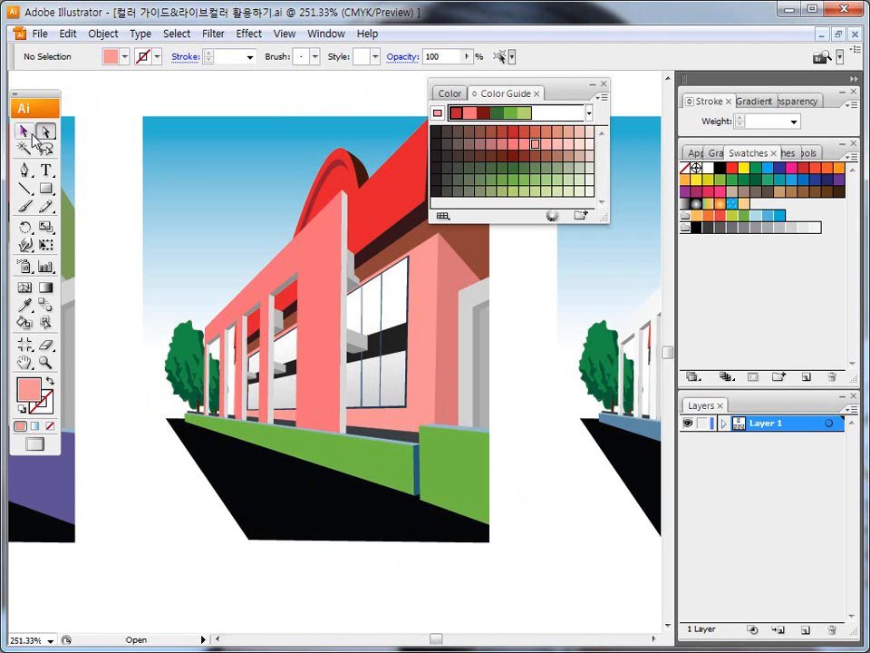
click(345, 261)
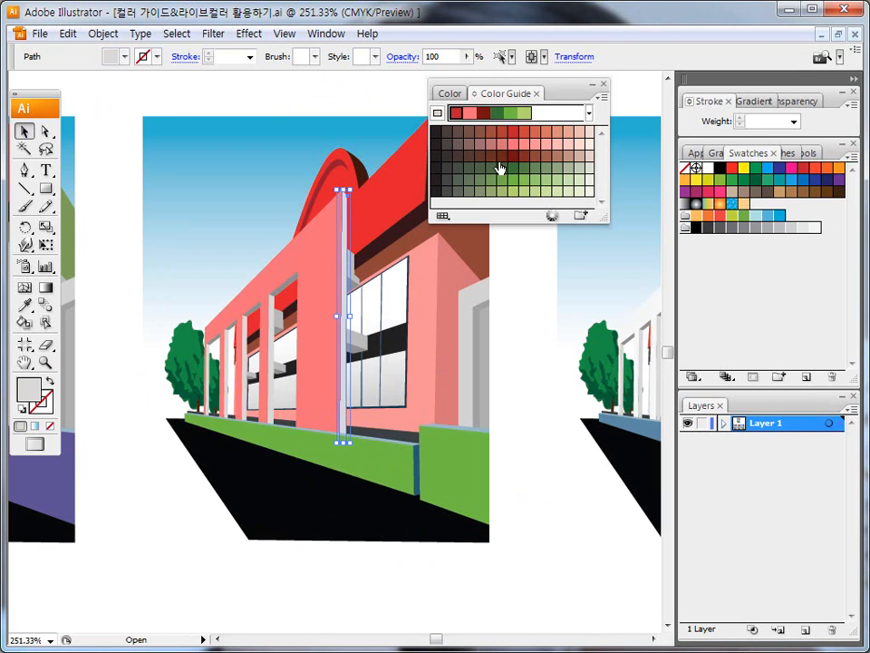
click(513, 158)
click(271, 354)
click(535, 158)
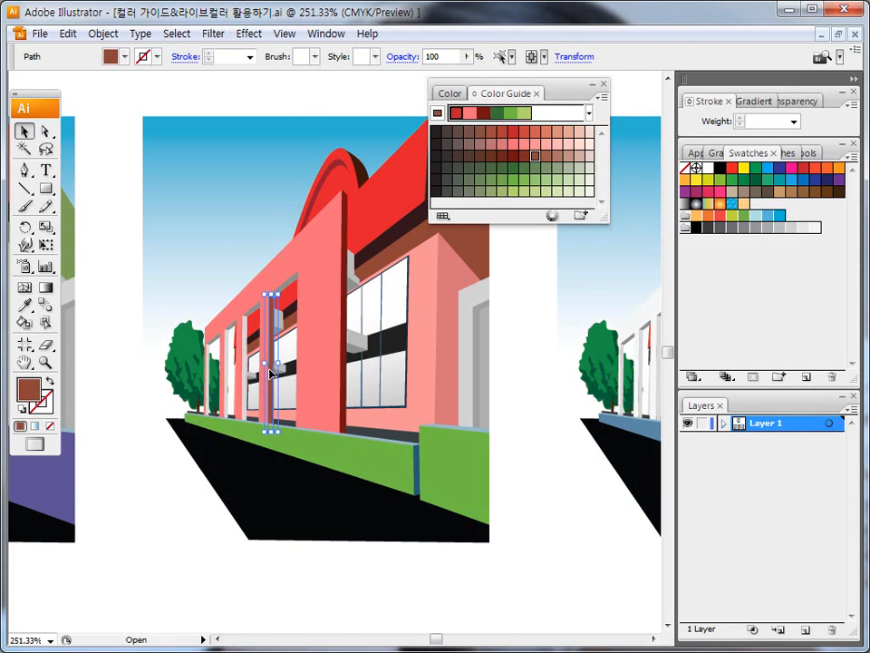
Step: Recolor the three remaining gray pillar edges in progressively lighter browns toward the trees, return to 100% zoom and deselect
click(247, 370)
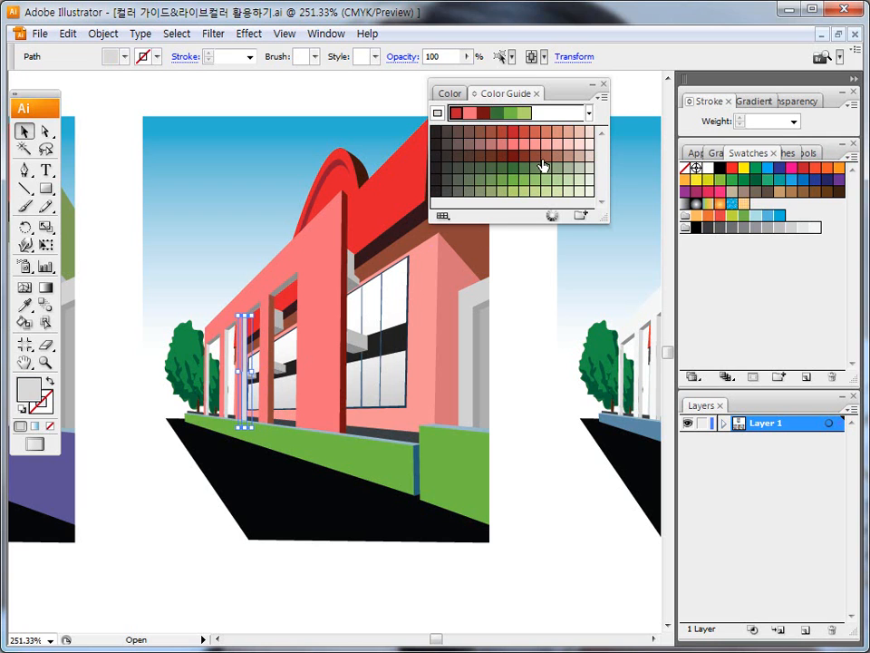
click(545, 157)
click(226, 368)
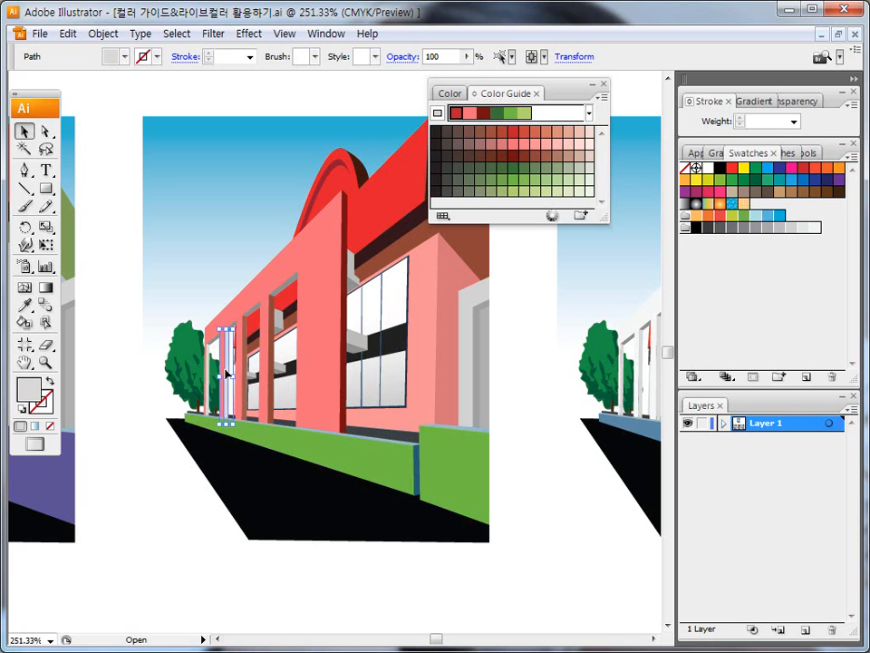
click(557, 156)
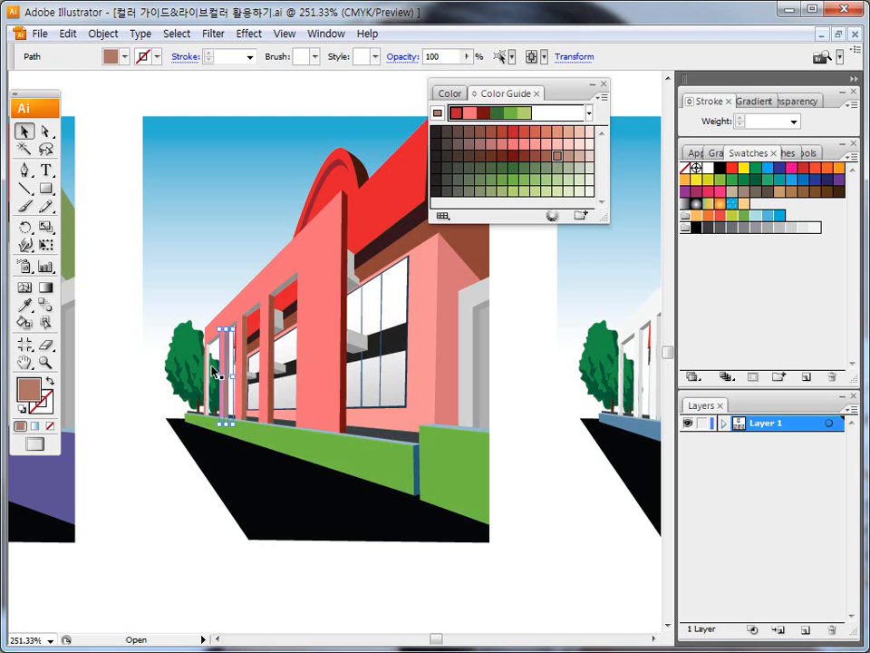
click(212, 374)
click(579, 156)
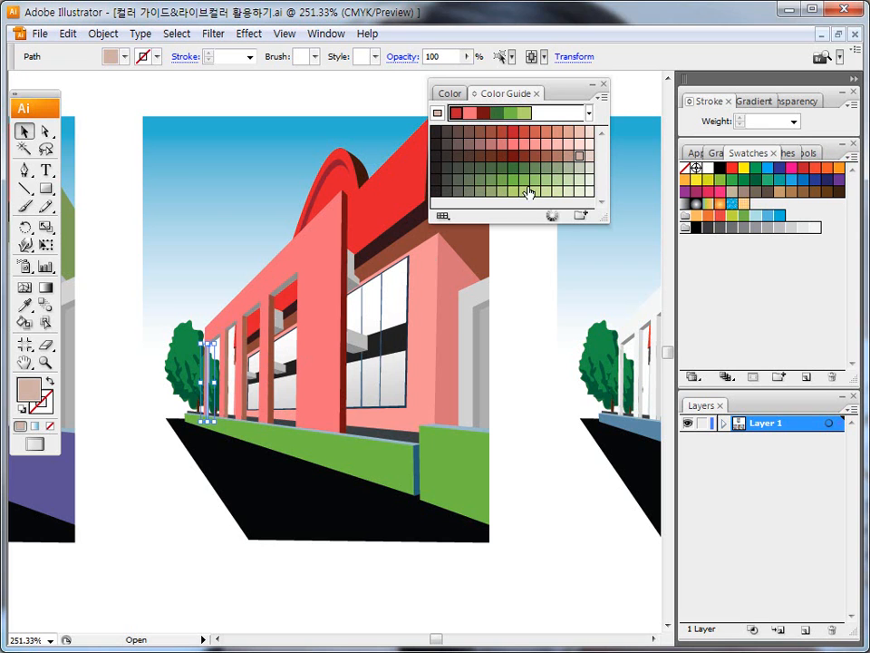
double_click(44, 362)
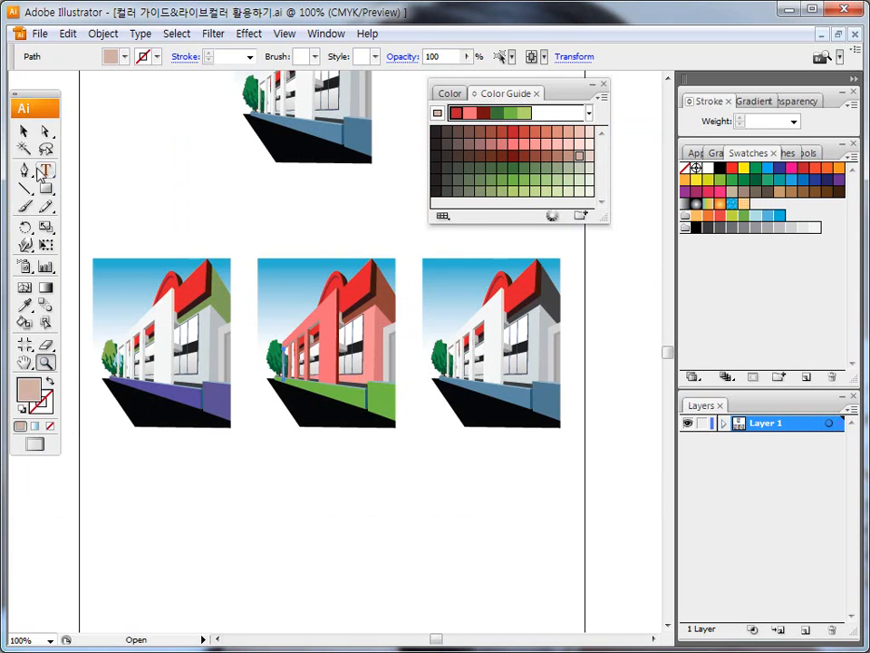
click(151, 168)
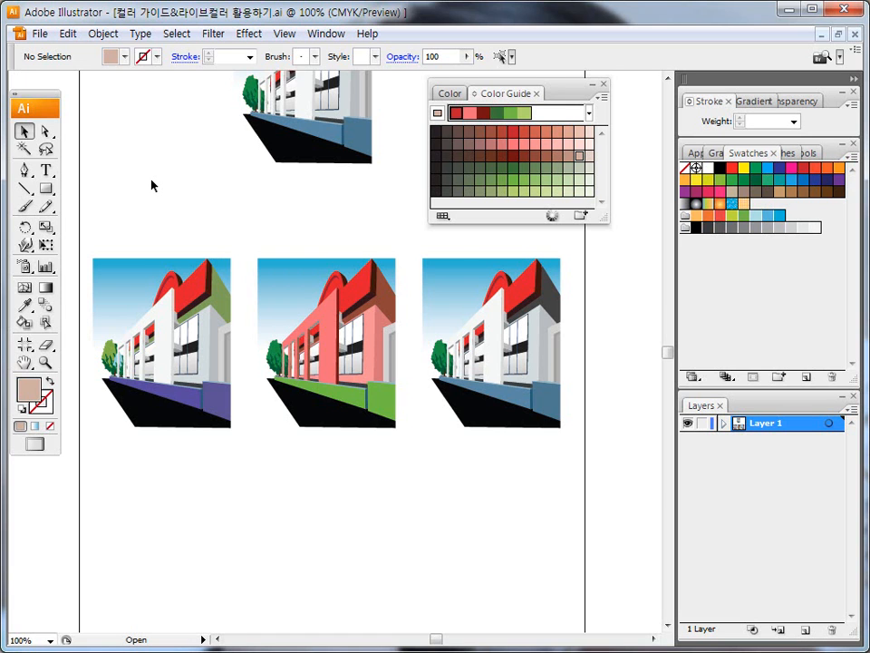
click(589, 114)
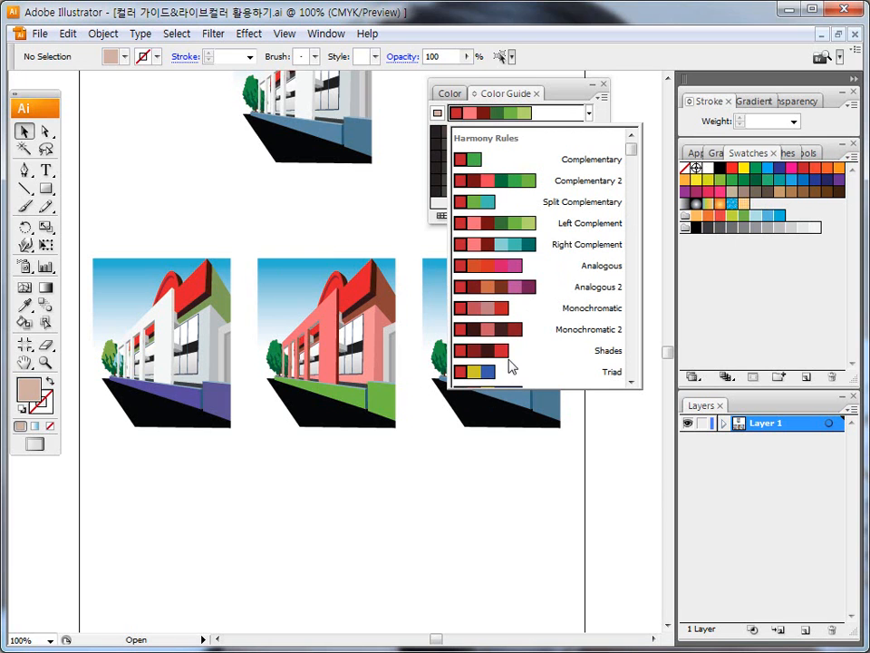
mouse_move(631, 167)
mouse_down()
mouse_move(630, 372)
mouse_move(637, 148)
mouse_up()
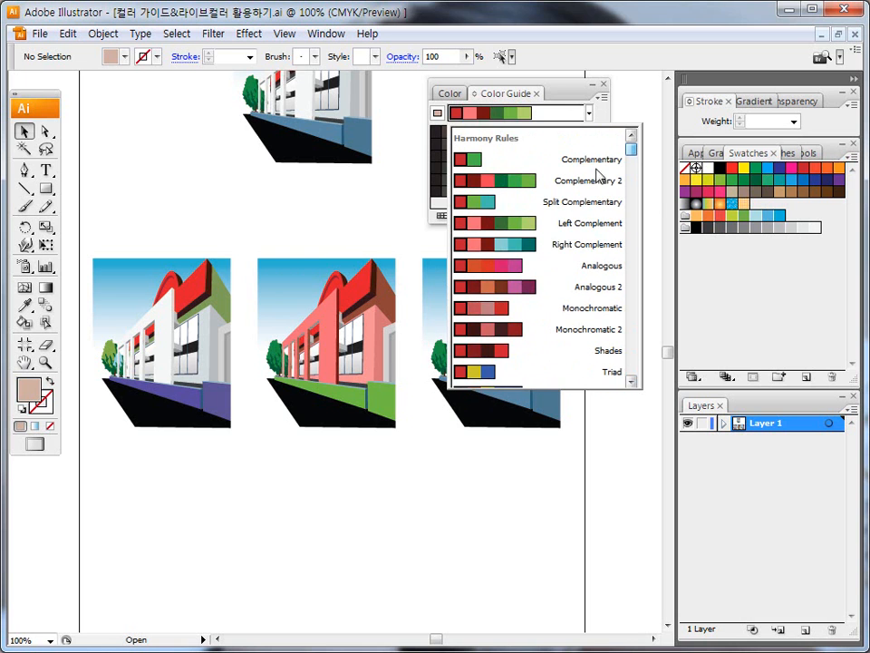
click(365, 225)
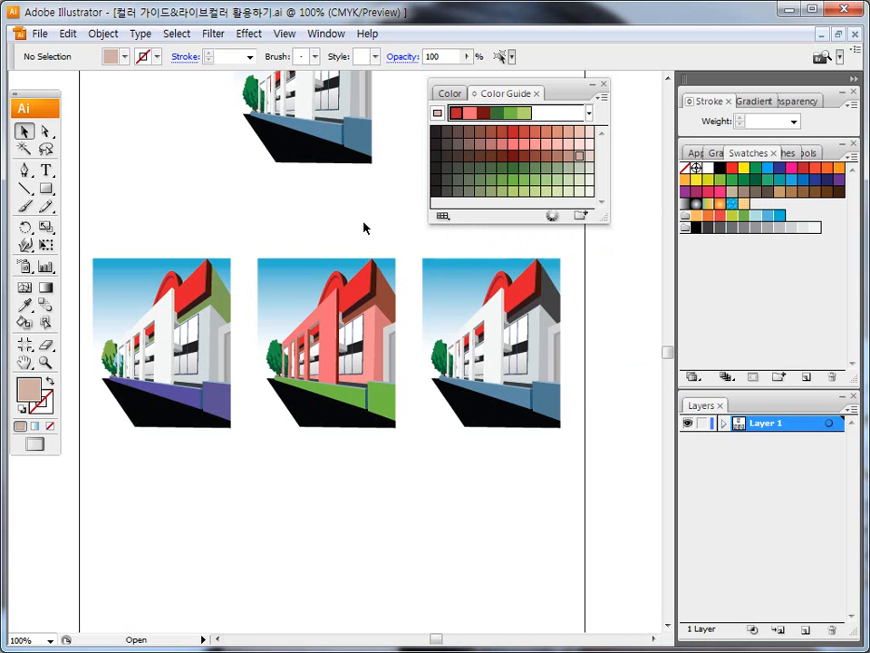
Step: Limit the Color Guide to the Pop Art library from Art History and view the harmony rules in those colors
click(442, 217)
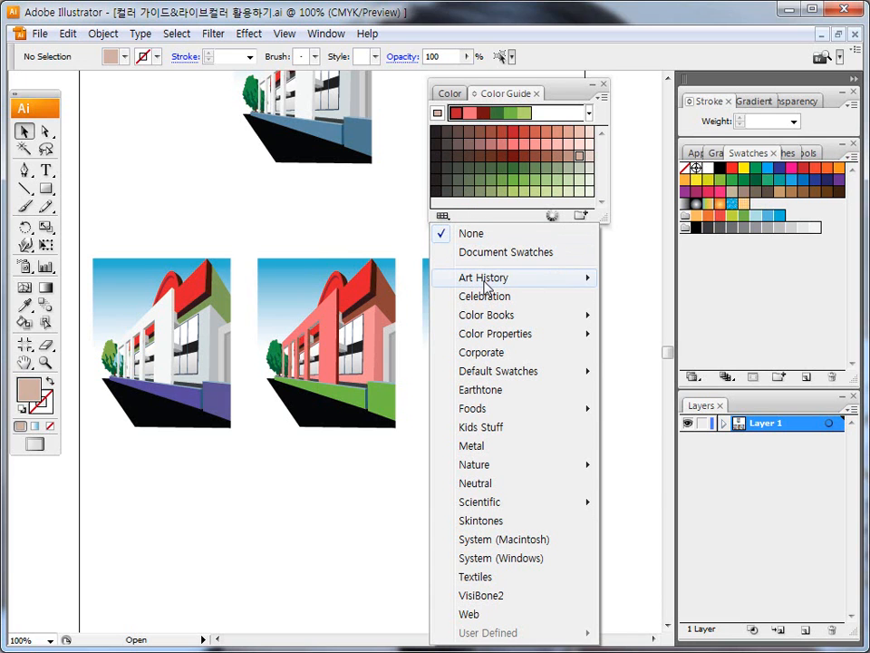
mouse_move(487, 287)
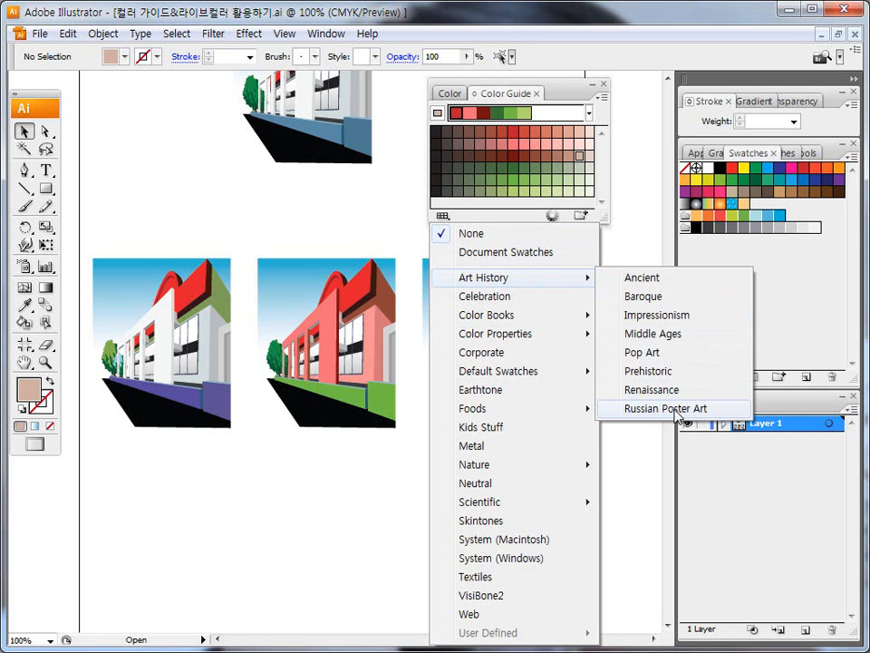
click(641, 353)
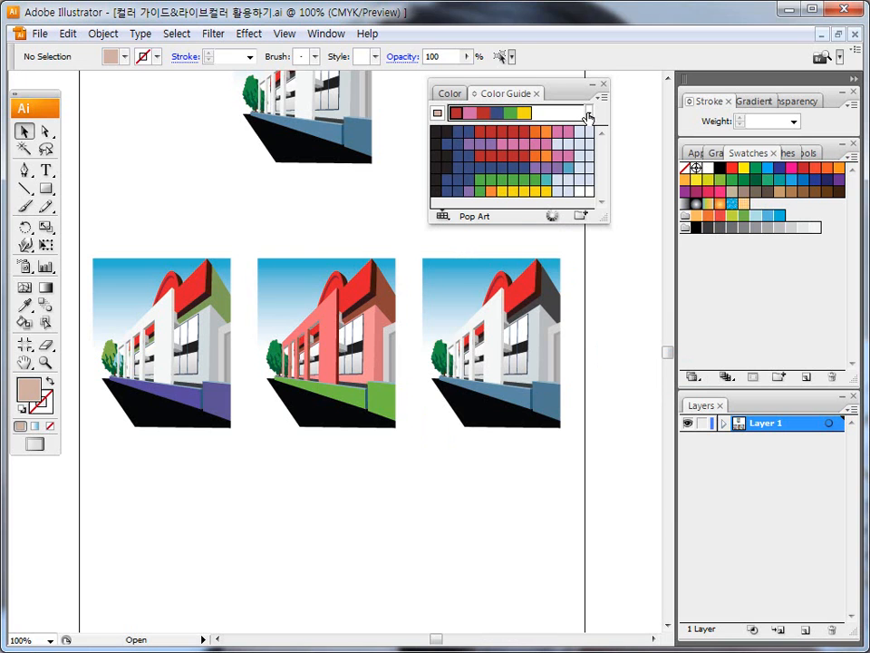
click(588, 113)
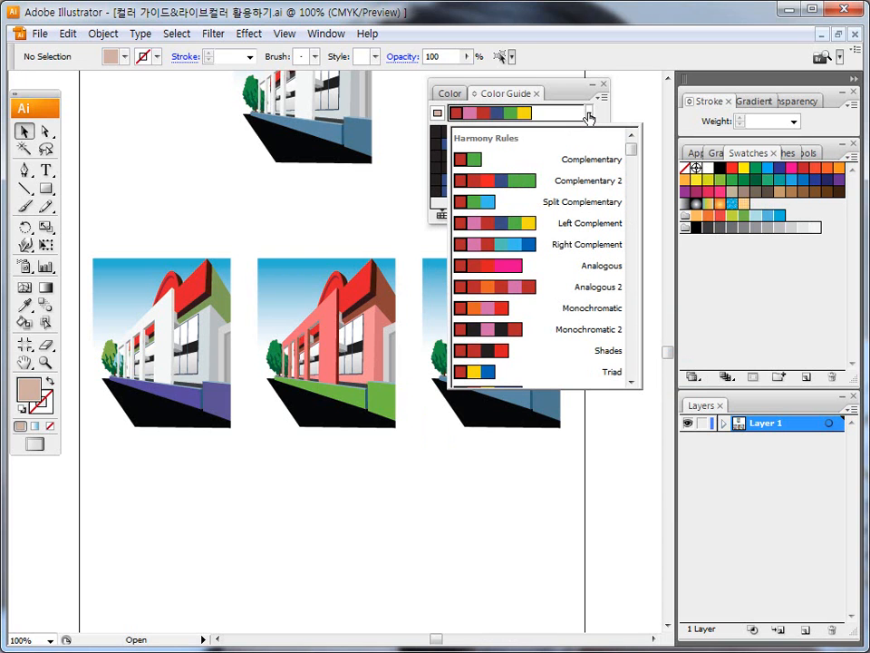
click(589, 114)
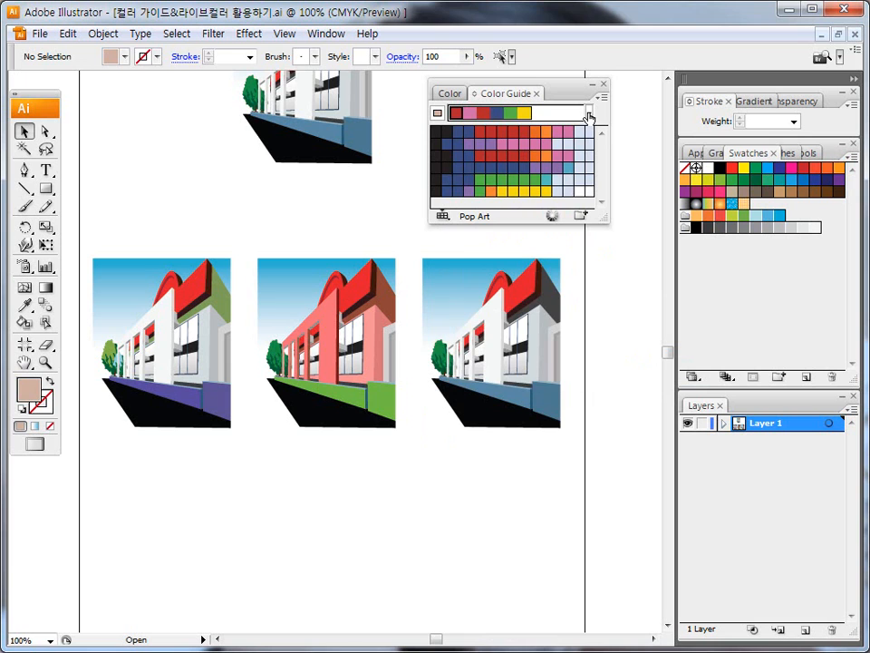
Step: Recolor the third building copy's roof front yellow, roof side orange and white facade green with Pop Art colors, and deselect
click(520, 291)
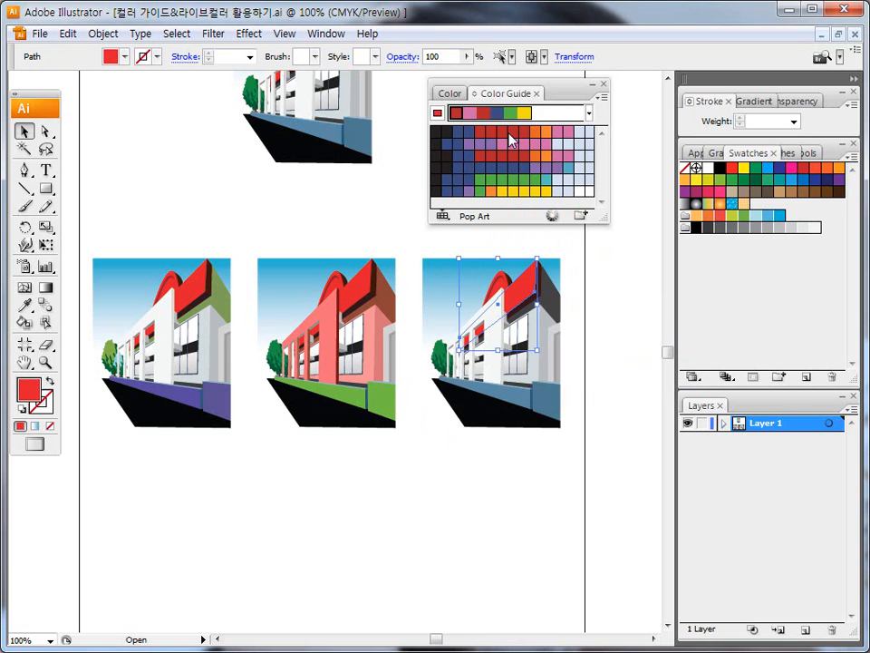
click(514, 191)
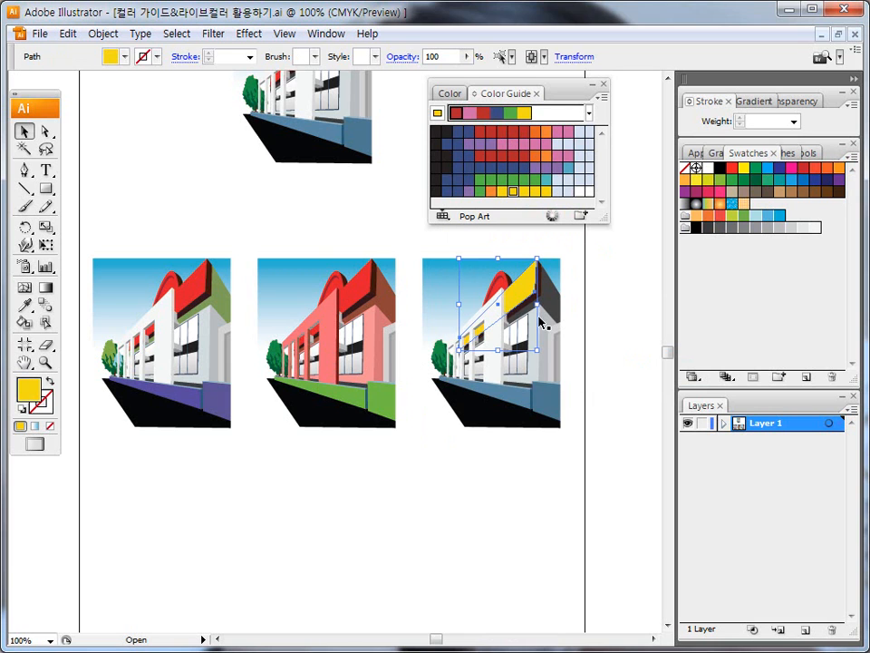
click(555, 307)
click(546, 157)
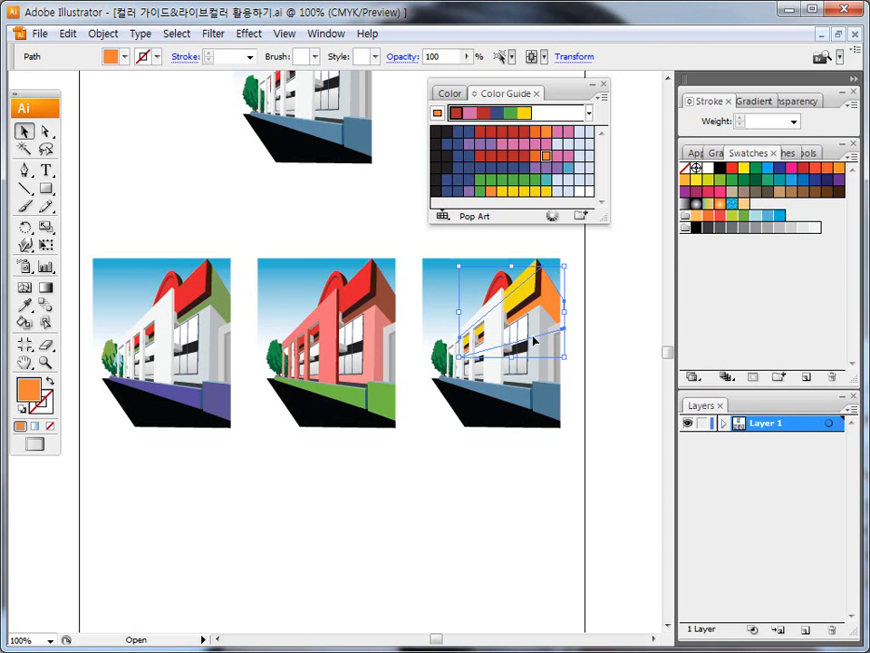
click(495, 330)
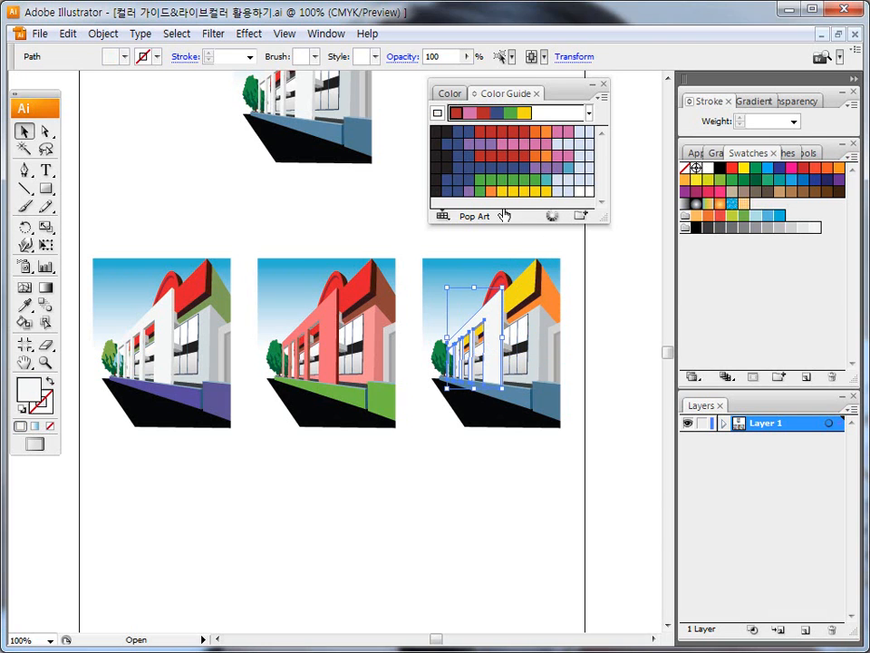
click(491, 181)
click(381, 214)
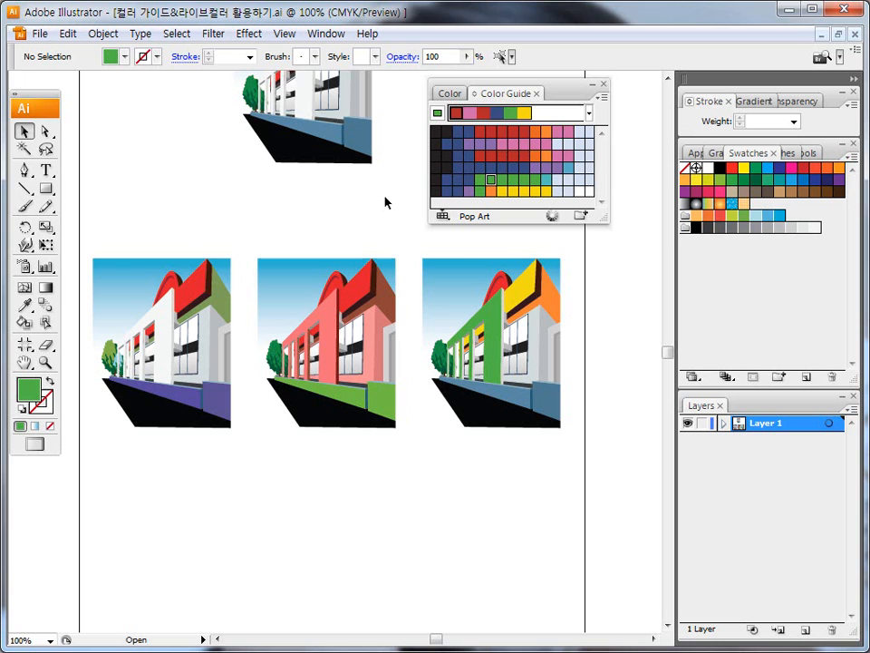
Step: Revert the document to its last saved version, restoring the building copies' original colors
click(588, 113)
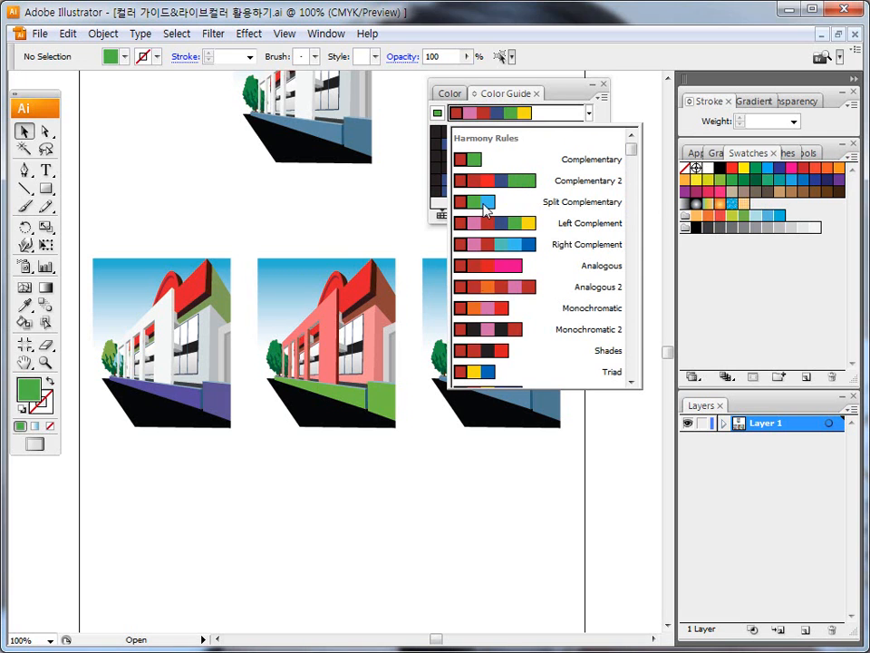
click(377, 206)
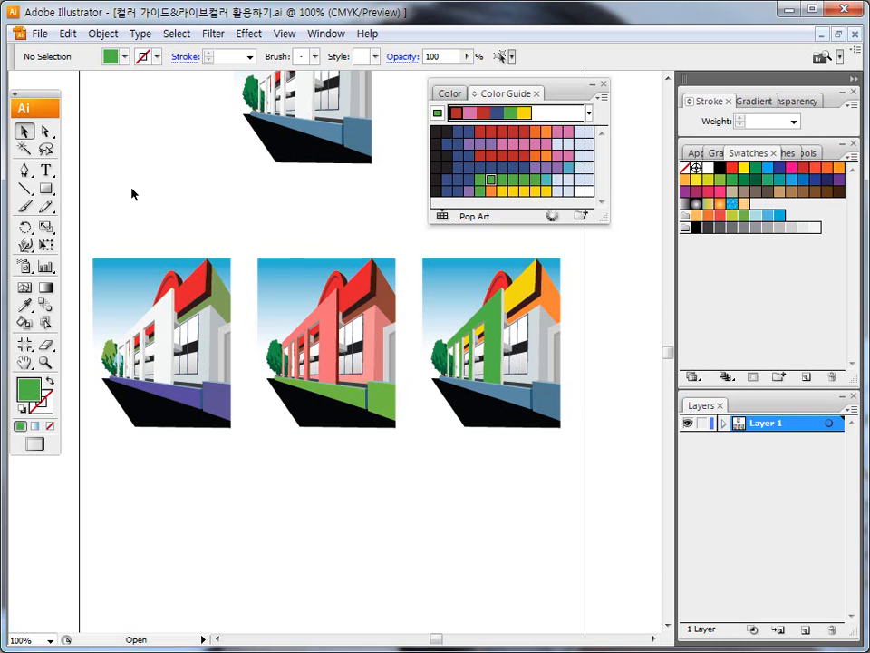
key(F12)
click(365, 361)
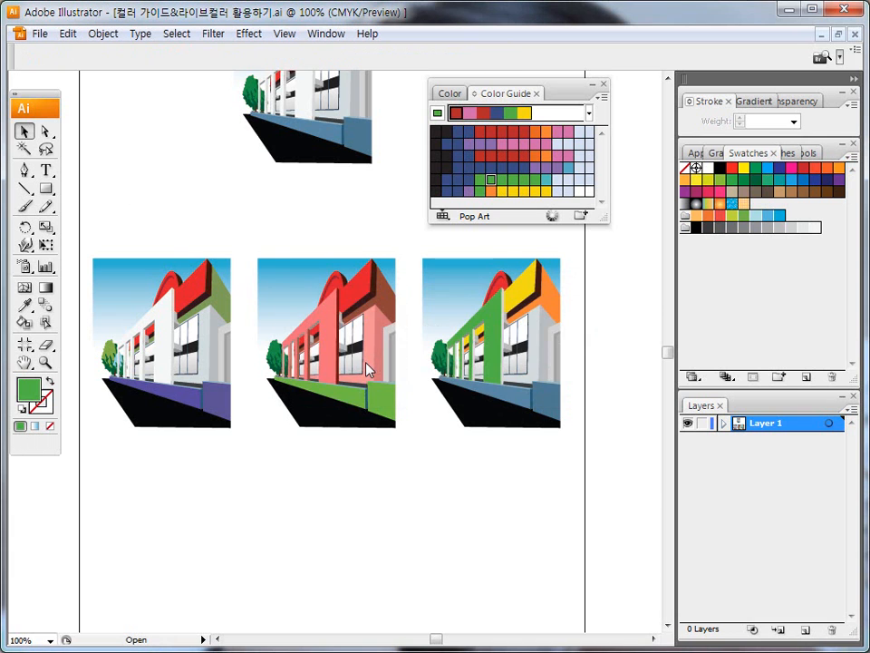
key(space)
drag(290, 313, 290, 358)
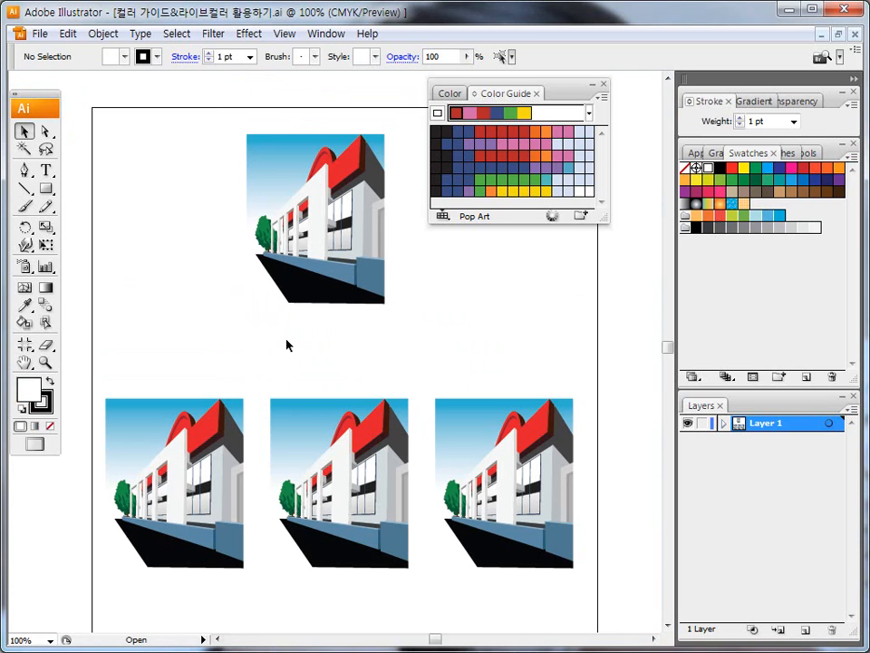
Step: Select the entire first building copy and open its colors for editing in Live Color with the Left Complement harmony
drag(223, 122, 418, 350)
drag(92, 372, 253, 617)
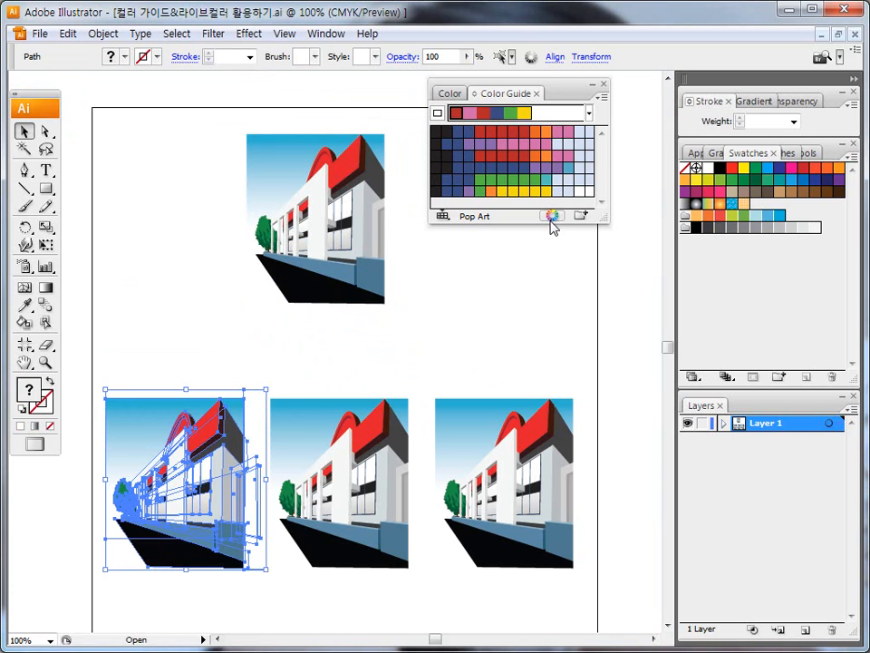
mouse_move(554, 224)
mouse_down()
mouse_move(538, 247)
mouse_move(562, 198)
mouse_up()
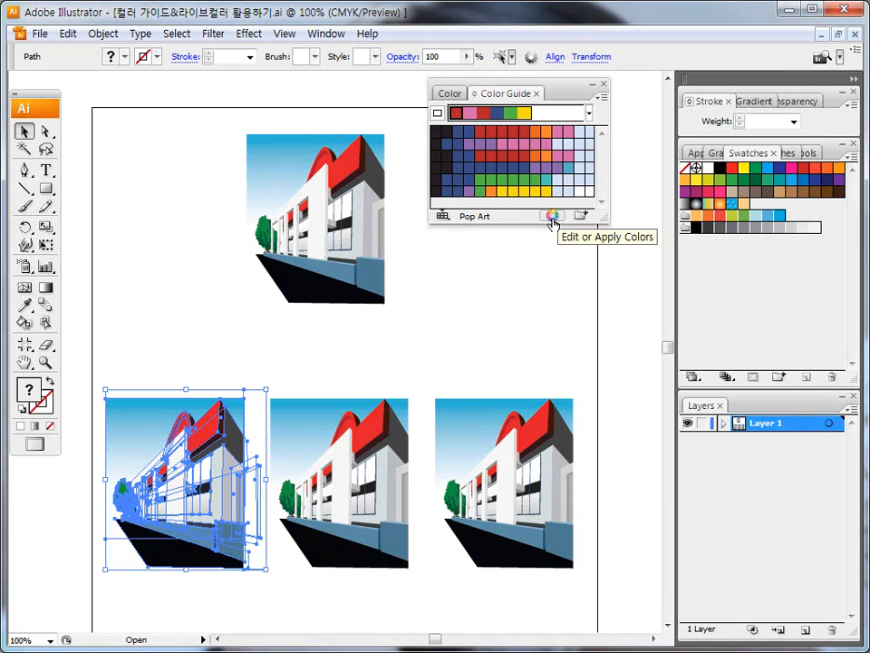
click(552, 215)
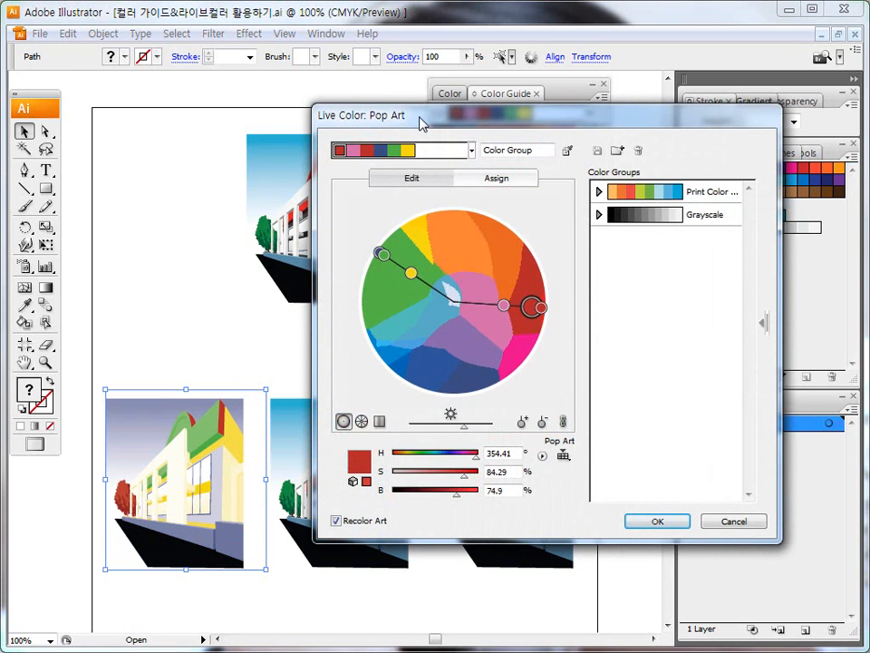
drag(419, 124, 410, 140)
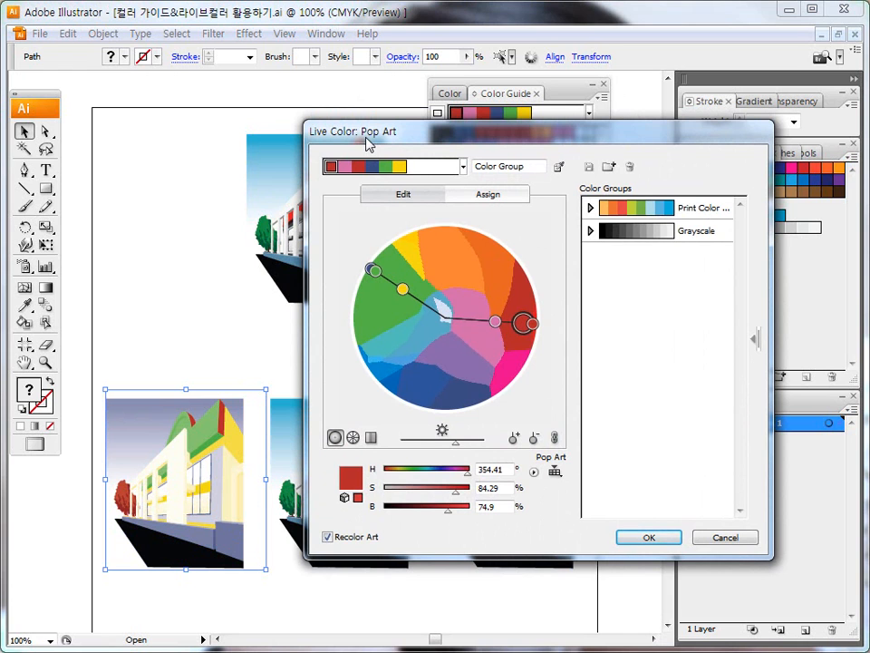
click(463, 166)
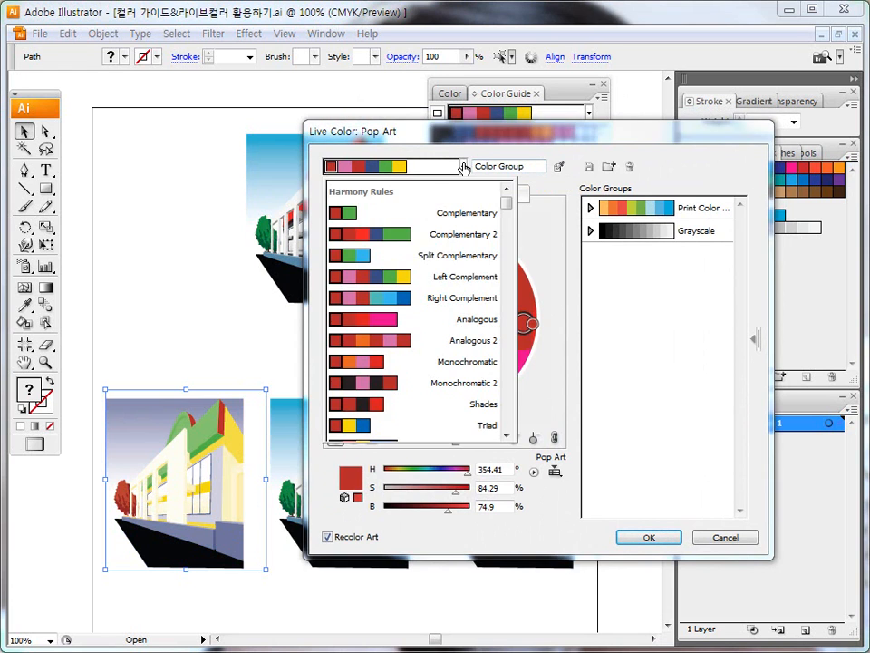
click(354, 277)
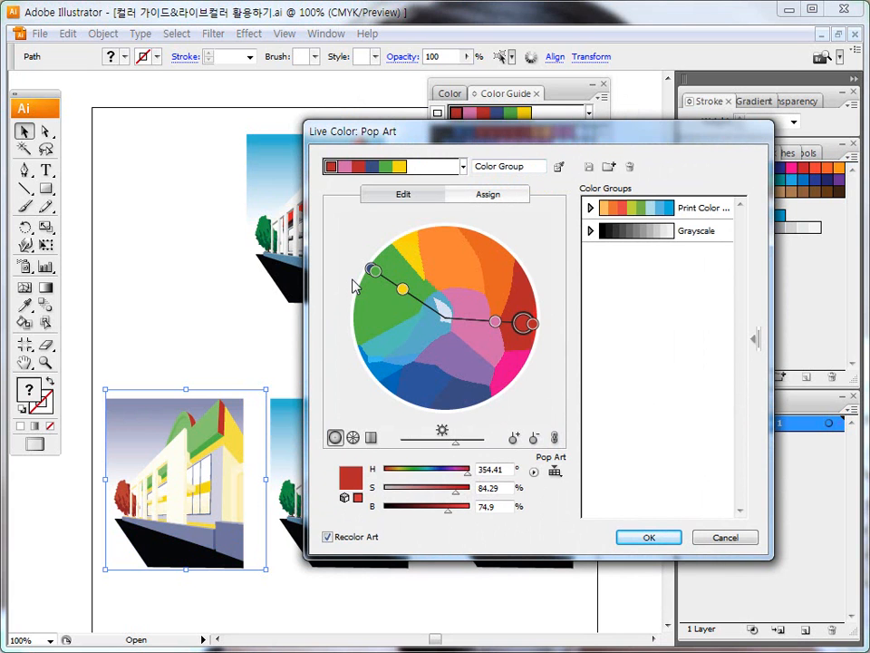
Step: Try rotating the linked Left Complement markers around the color wheel to recolor the first building copy in several schemes
drag(402, 288, 404, 335)
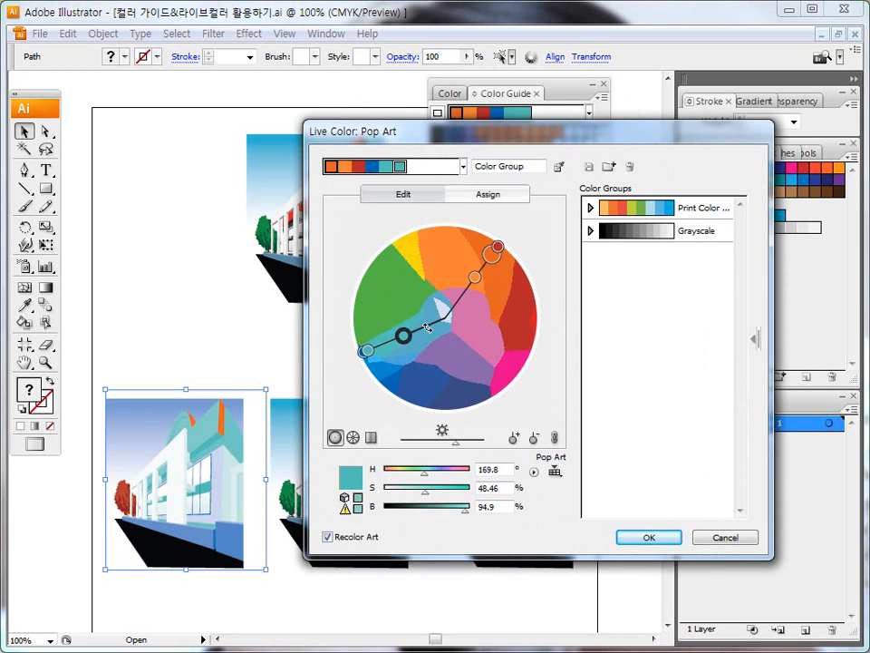
mouse_move(475, 277)
mouse_down()
mouse_move(454, 270)
mouse_move(487, 279)
mouse_move(397, 285)
mouse_move(380, 311)
mouse_move(389, 334)
mouse_up()
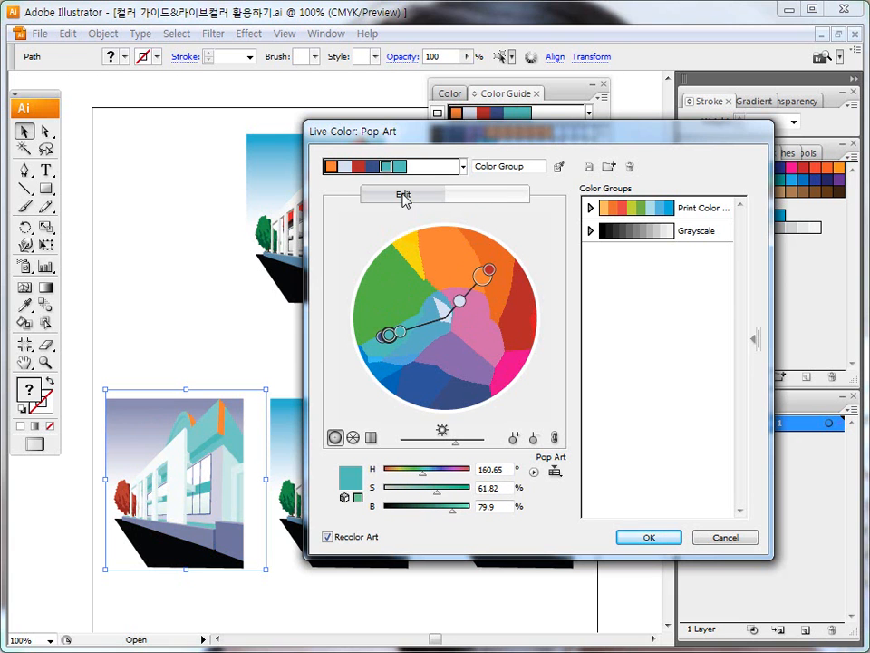
drag(460, 300, 466, 325)
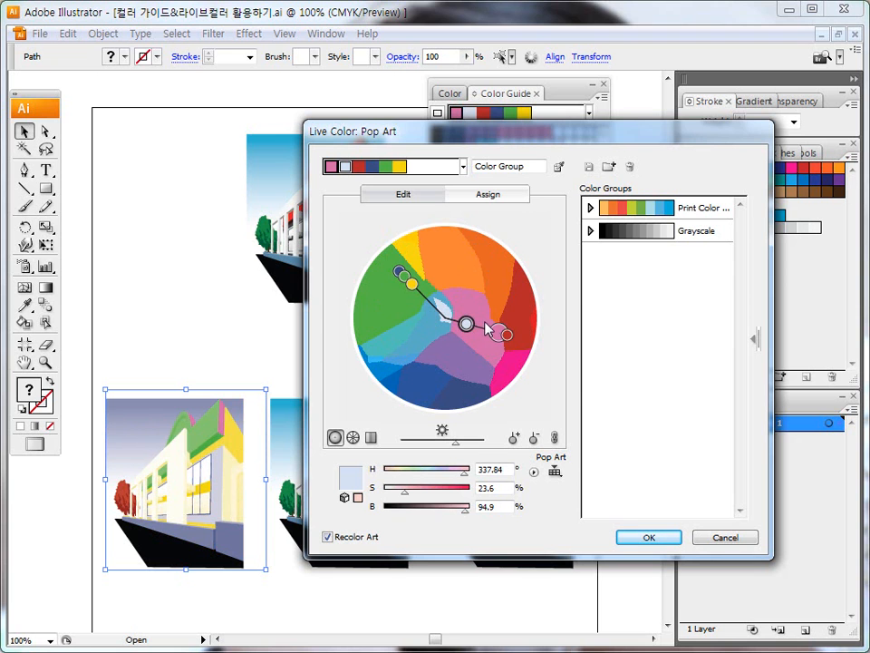
mouse_move(497, 331)
mouse_down()
mouse_move(486, 359)
mouse_move(464, 360)
mouse_move(460, 310)
mouse_move(486, 288)
mouse_up()
drag(415, 136, 490, 128)
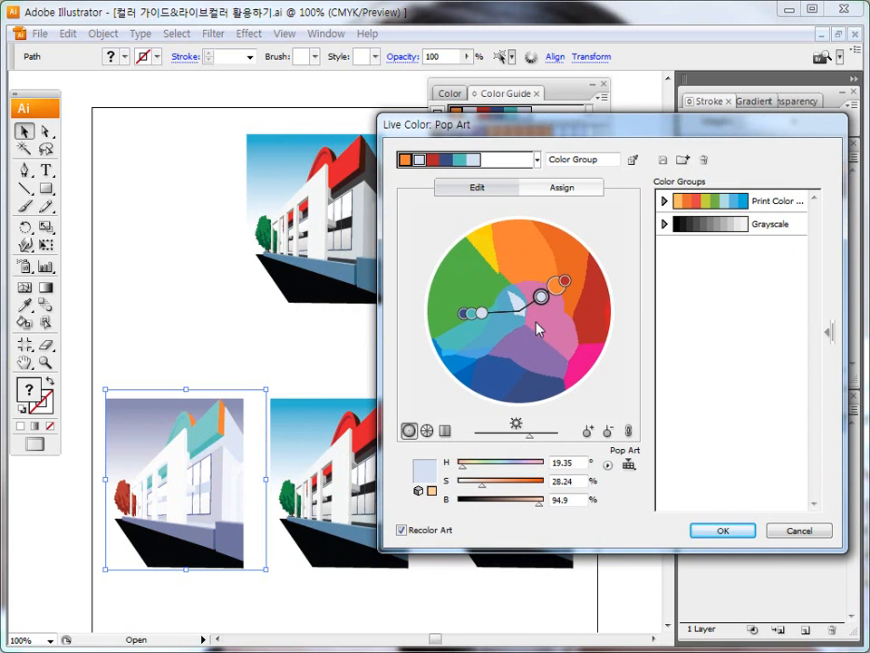
mouse_move(541, 296)
mouse_down()
mouse_move(529, 257)
mouse_move(538, 246)
mouse_move(528, 267)
mouse_move(497, 263)
mouse_move(511, 265)
mouse_up()
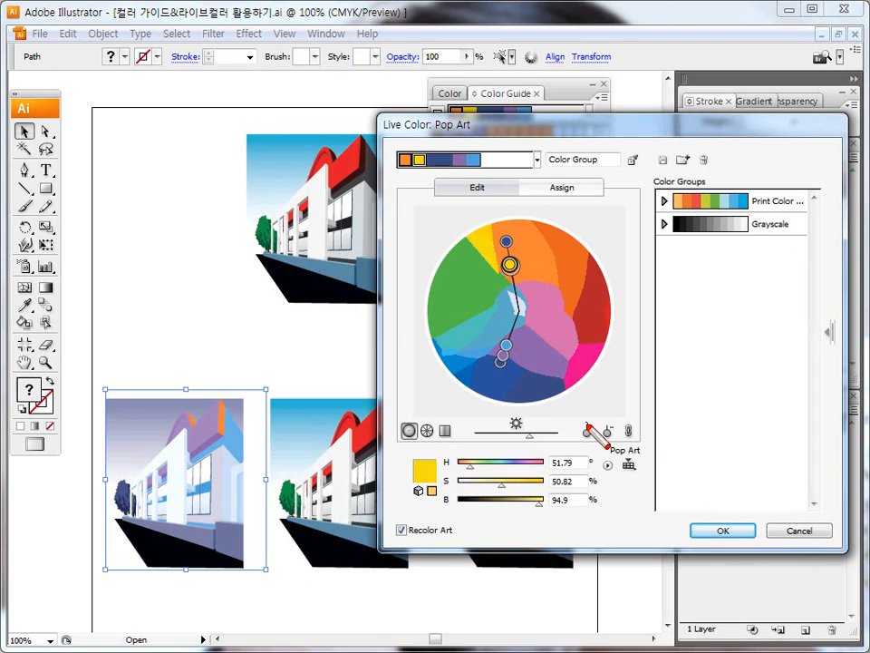
Step: Unlink the harmony colors and move individual wheel markers to form a green, orange, red, black, purple and pink group
click(629, 429)
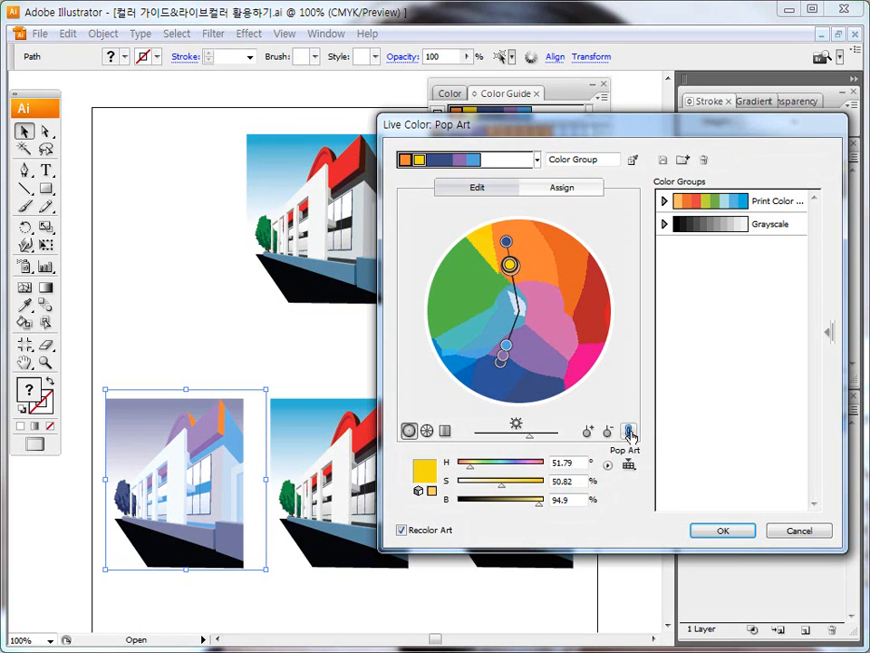
mouse_move(512, 268)
mouse_down()
mouse_move(553, 277)
mouse_move(472, 293)
mouse_up()
drag(506, 242, 525, 234)
drag(506, 345, 551, 313)
mouse_move(503, 355)
mouse_down()
mouse_move(533, 360)
mouse_move(495, 385)
mouse_up()
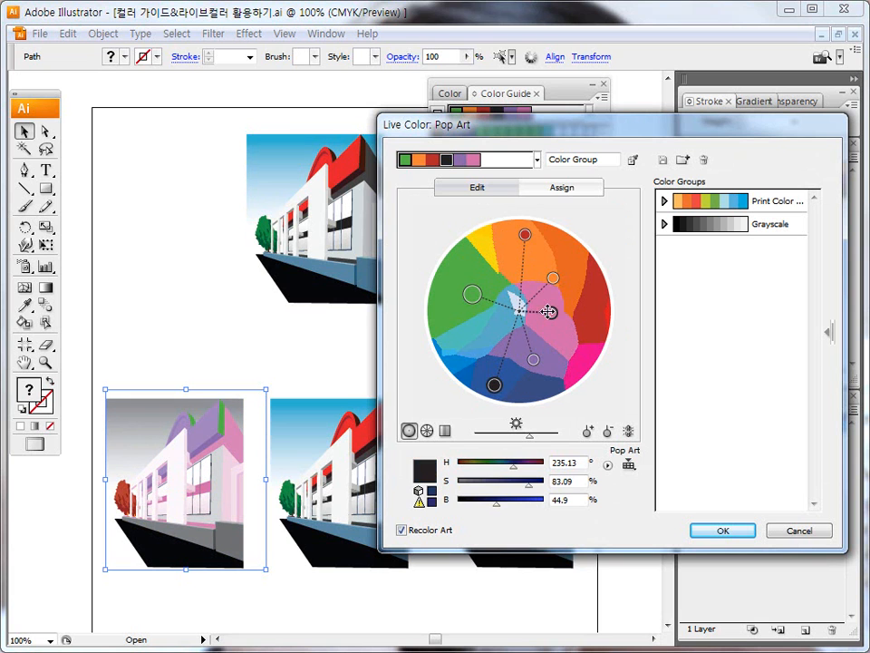
Step: Reposition all six unlinked wheel markers to form a green, orange, blue, black, teal and pink group
drag(552, 313, 562, 324)
drag(551, 277, 568, 260)
drag(525, 235, 519, 250)
drag(473, 293, 469, 258)
drag(533, 359, 453, 328)
drag(494, 384, 508, 376)
drag(563, 323, 565, 348)
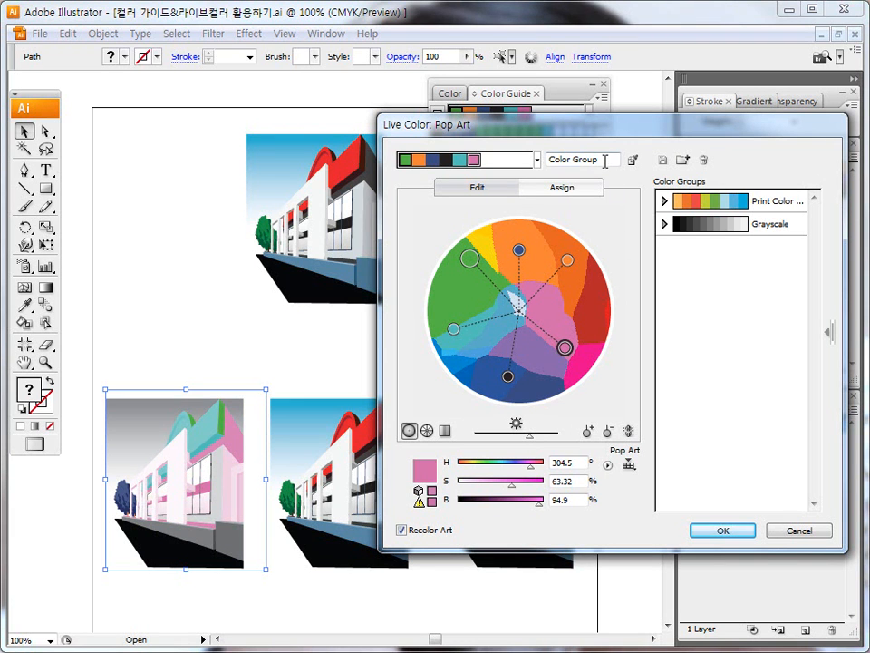
Step: Apply the Pentagram harmony and rotate its linked markers until the base color is yellow
click(537, 159)
drag(578, 203, 579, 414)
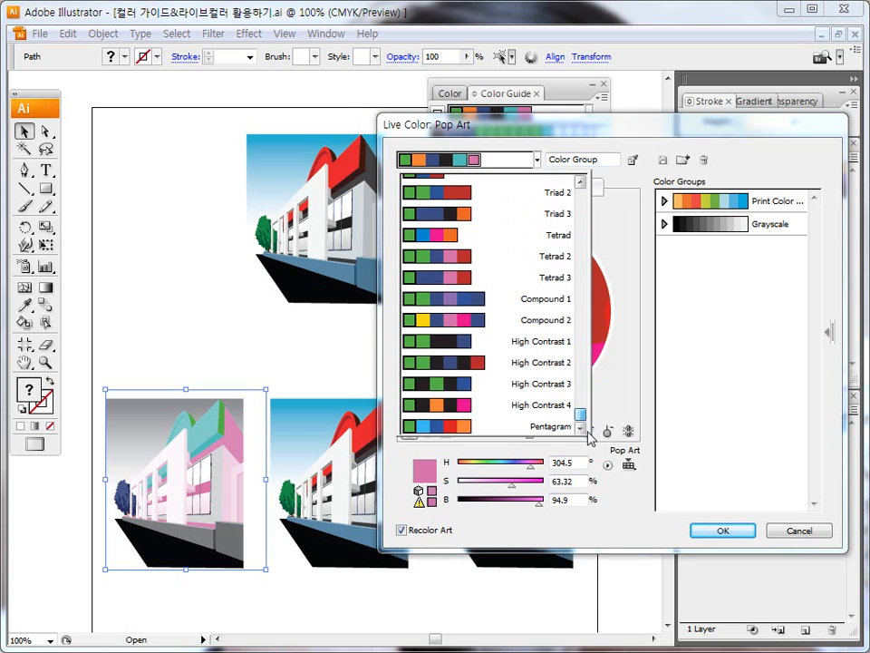
click(534, 428)
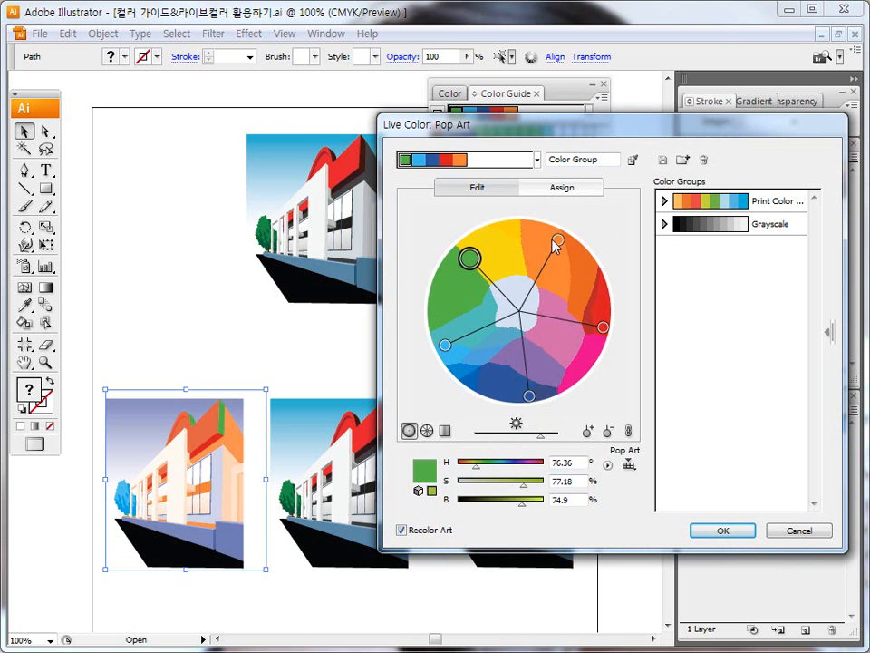
drag(557, 241, 551, 269)
mouse_move(469, 258)
mouse_down()
mouse_move(492, 241)
mouse_move(484, 299)
mouse_move(463, 282)
mouse_move(469, 265)
mouse_move(498, 254)
mouse_up()
Step: Unlink the Pentagram colors, change the teal marker to green and lower the overall wheel brightness to 74%
click(629, 430)
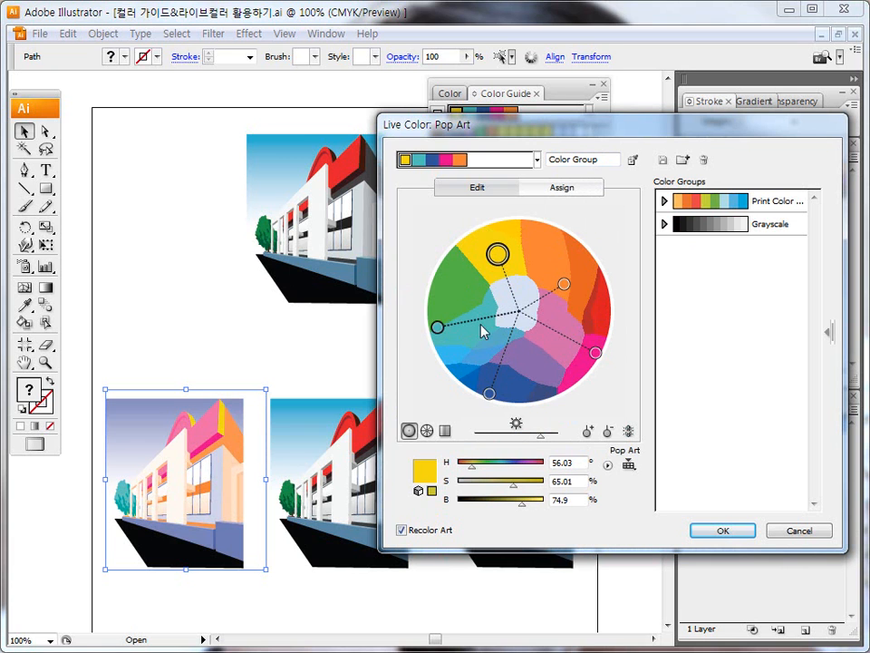
drag(438, 328, 456, 288)
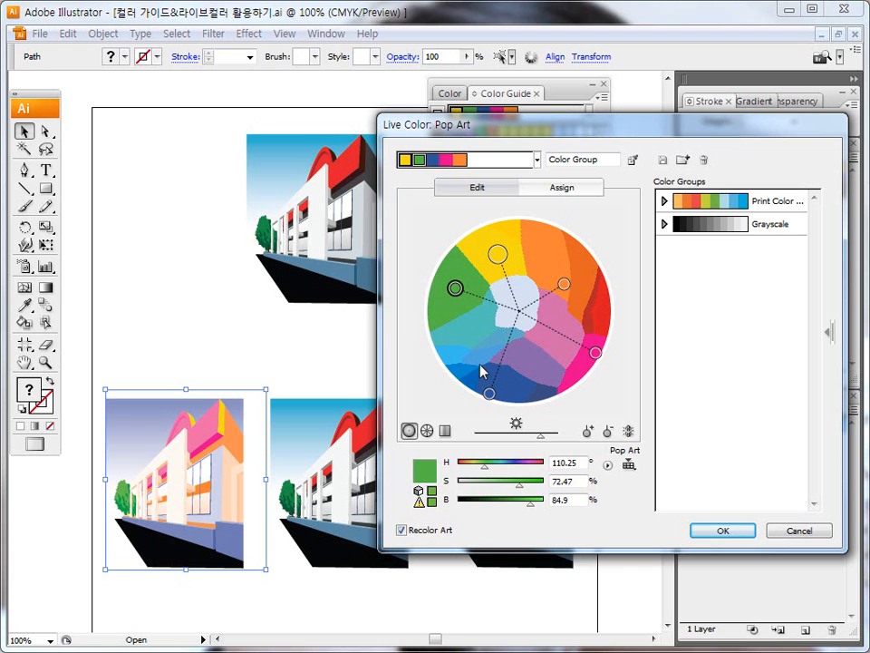
mouse_move(541, 436)
mouse_down()
mouse_move(504, 449)
mouse_move(566, 445)
mouse_move(528, 444)
mouse_move(554, 422)
mouse_move(541, 442)
mouse_move(498, 436)
mouse_move(492, 443)
mouse_move(547, 445)
mouse_move(541, 438)
mouse_move(544, 445)
mouse_up()
key(Escape)
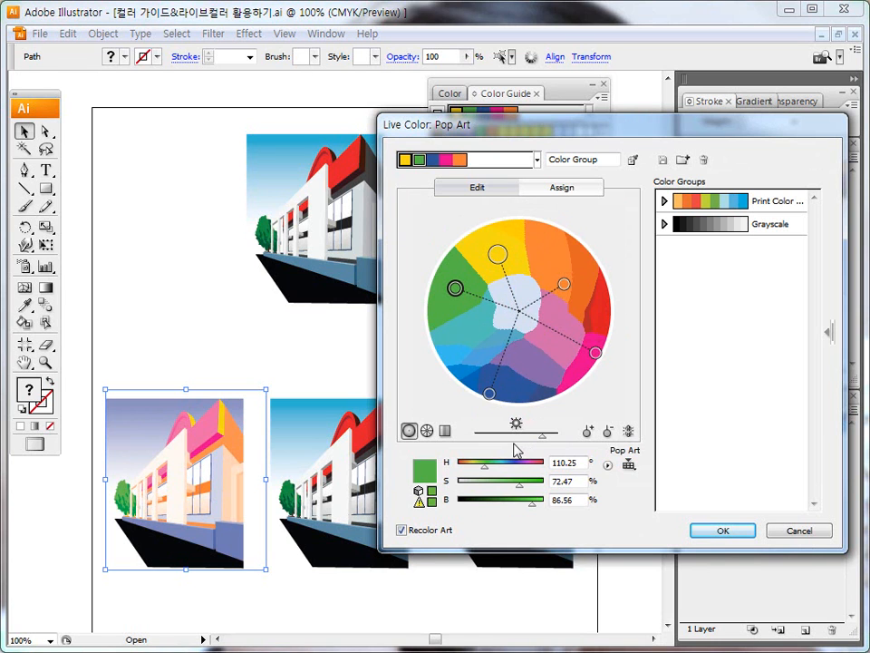
mouse_move(543, 438)
mouse_down()
mouse_move(565, 440)
mouse_move(532, 438)
mouse_up()
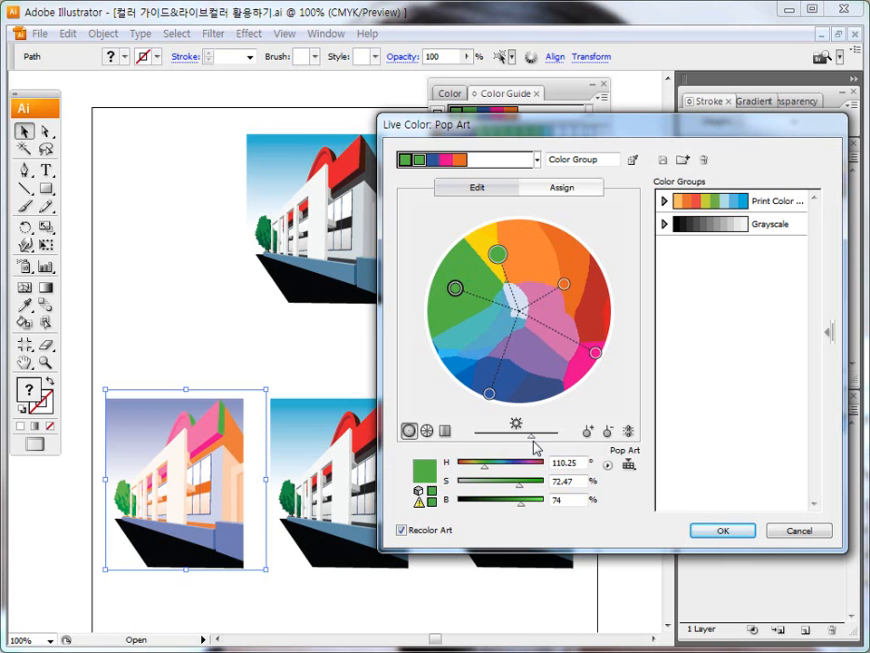
Step: Reload the colors from the selected artwork and shift its brown and green wheel markers individually
click(631, 160)
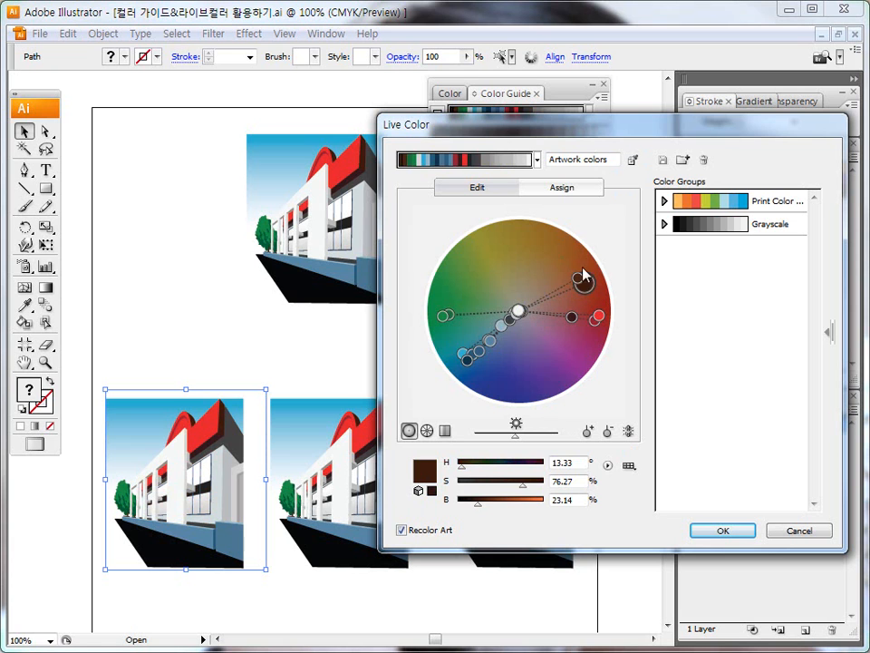
drag(577, 277, 541, 251)
drag(580, 283, 569, 258)
drag(446, 316, 452, 277)
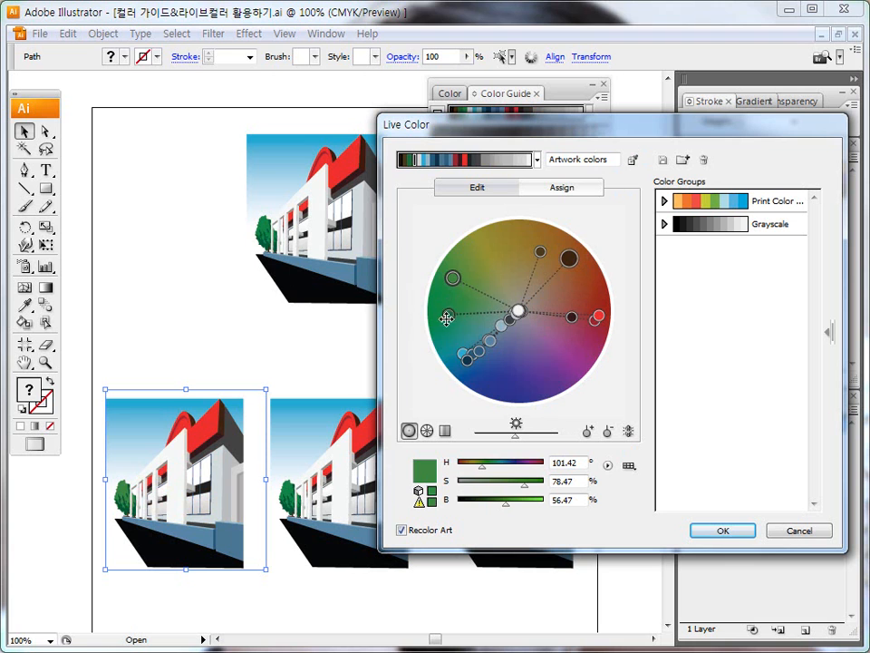
drag(448, 318, 445, 336)
Step: Move the remaining wheel markers separately to make the sky green, roof yellow, facade cream and low wall purple
drag(501, 325, 540, 359)
drag(491, 340, 523, 374)
mouse_move(598, 315)
mouse_down()
mouse_move(511, 255)
mouse_move(493, 259)
mouse_move(492, 247)
mouse_up()
click(489, 342)
mouse_move(492, 343)
mouse_down()
mouse_move(507, 359)
mouse_move(564, 345)
mouse_up()
mouse_move(474, 357)
mouse_down()
mouse_move(501, 386)
mouse_move(457, 304)
mouse_move(471, 375)
mouse_up()
mouse_move(514, 318)
mouse_down()
mouse_move(498, 333)
mouse_move(511, 293)
mouse_move(529, 301)
mouse_up()
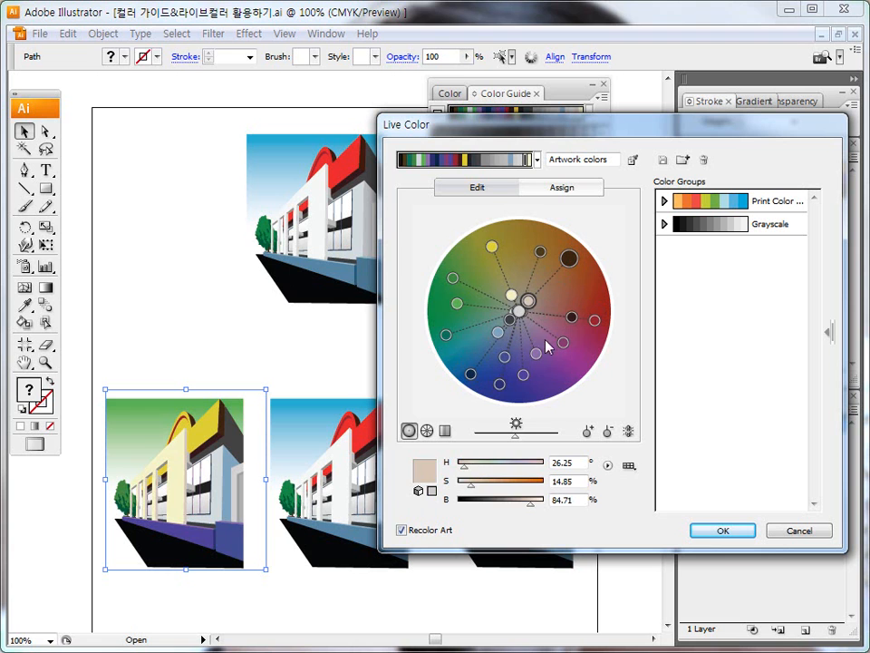
Step: Link the artwork colors, rotate them together for an orange sky, pink roof and green low wall, and unlink them
mouse_move(536, 352)
mouse_down()
mouse_move(563, 351)
mouse_move(561, 289)
mouse_move(573, 257)
mouse_move(565, 251)
mouse_up()
key(ctrl+shift+d)
drag(629, 441, 635, 434)
key(Escape)
click(628, 432)
mouse_move(564, 251)
mouse_down()
mouse_move(594, 307)
mouse_move(591, 294)
mouse_move(540, 357)
mouse_move(502, 362)
mouse_move(525, 381)
mouse_move(550, 380)
mouse_move(505, 386)
mouse_move(476, 367)
mouse_move(457, 334)
mouse_move(452, 301)
mouse_move(469, 357)
mouse_move(540, 375)
mouse_up()
drag(623, 439, 640, 430)
click(630, 433)
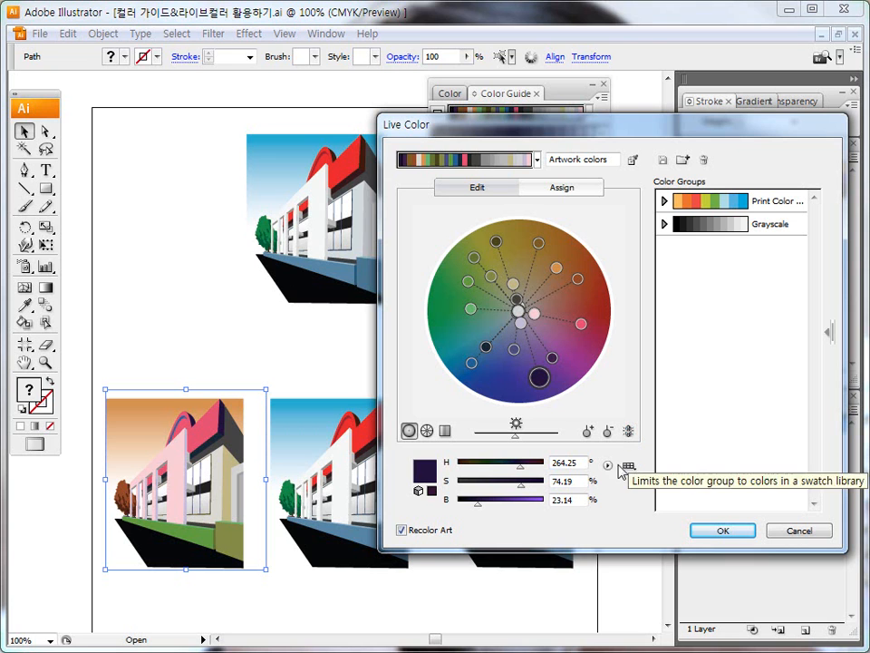
Step: Globally adjust the colors to saturation -21%, brightness 57%, temperature -50% and luminosity 30%, apply the recoloring and deselect
click(609, 466)
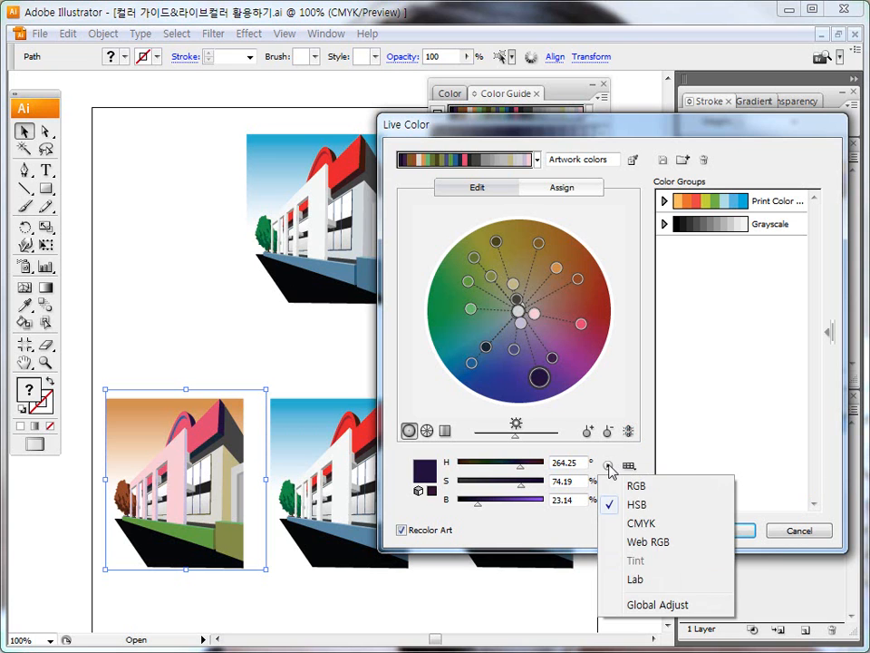
click(655, 605)
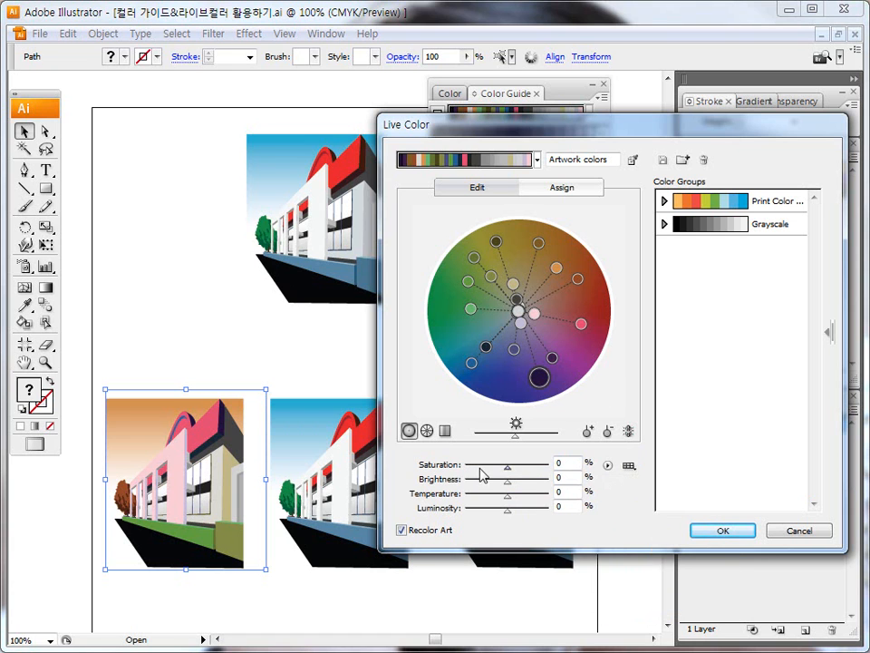
mouse_move(511, 474)
mouse_down()
mouse_move(491, 473)
mouse_move(514, 476)
mouse_move(496, 489)
mouse_move(516, 488)
mouse_move(498, 503)
mouse_move(523, 504)
mouse_move(515, 515)
mouse_move(487, 515)
mouse_move(524, 512)
mouse_move(503, 495)
mouse_move(529, 484)
mouse_move(494, 469)
mouse_move(503, 468)
mouse_move(512, 470)
mouse_move(486, 489)
mouse_move(531, 482)
mouse_move(498, 469)
mouse_move(486, 500)
mouse_move(525, 514)
mouse_up()
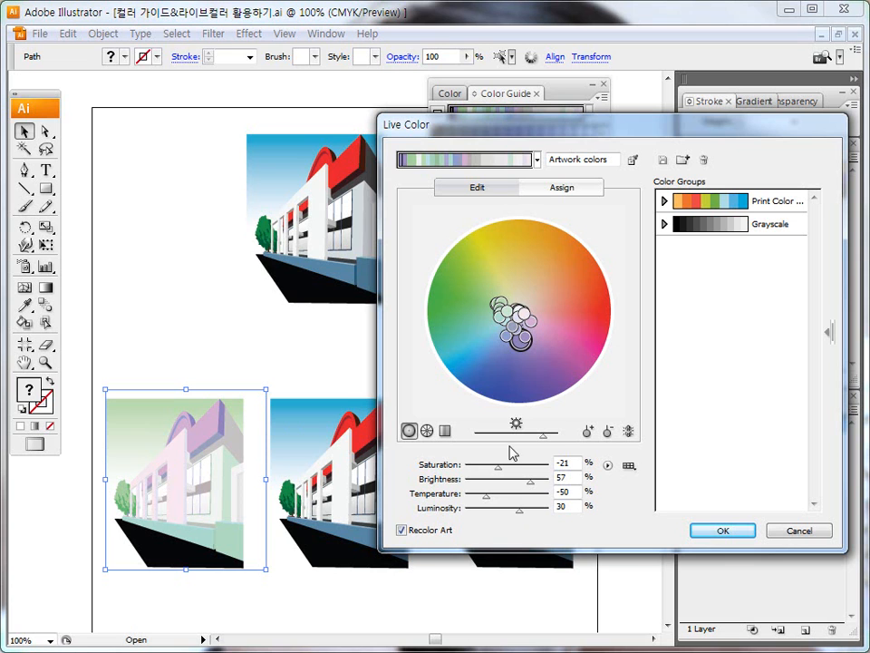
click(729, 533)
click(315, 353)
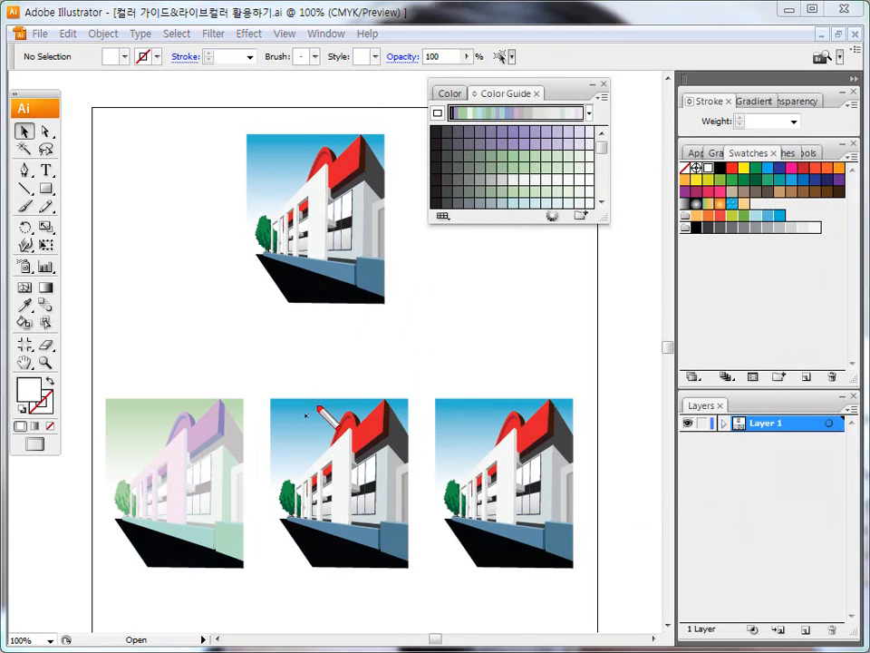
drag(323, 376, 354, 345)
drag(483, 343, 517, 346)
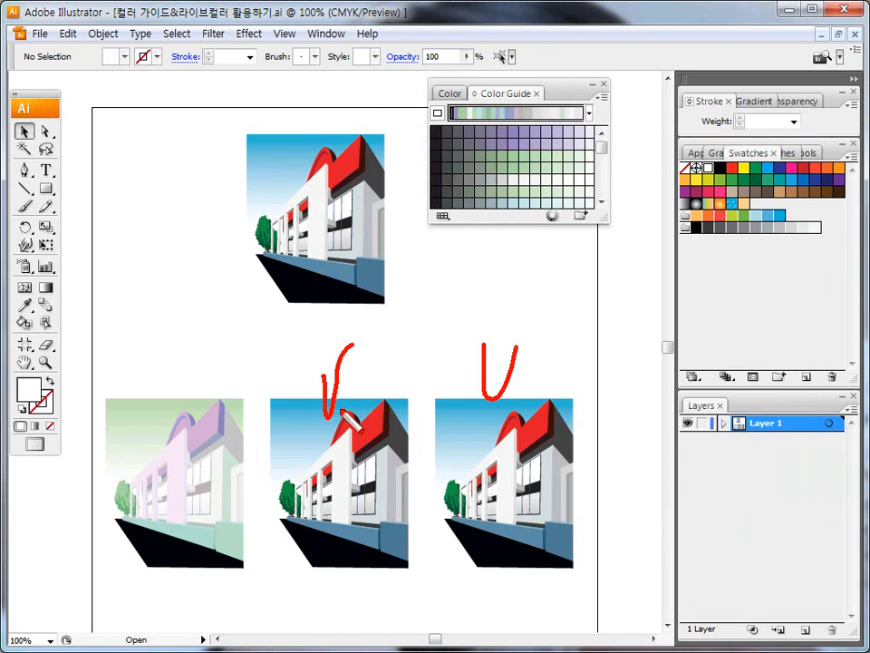
key(Escape)
mouse_move(317, 365)
mouse_down()
mouse_move(337, 419)
mouse_move(350, 369)
mouse_up()
mouse_move(472, 350)
mouse_down()
mouse_move(481, 378)
mouse_move(519, 361)
mouse_up()
key(Escape)
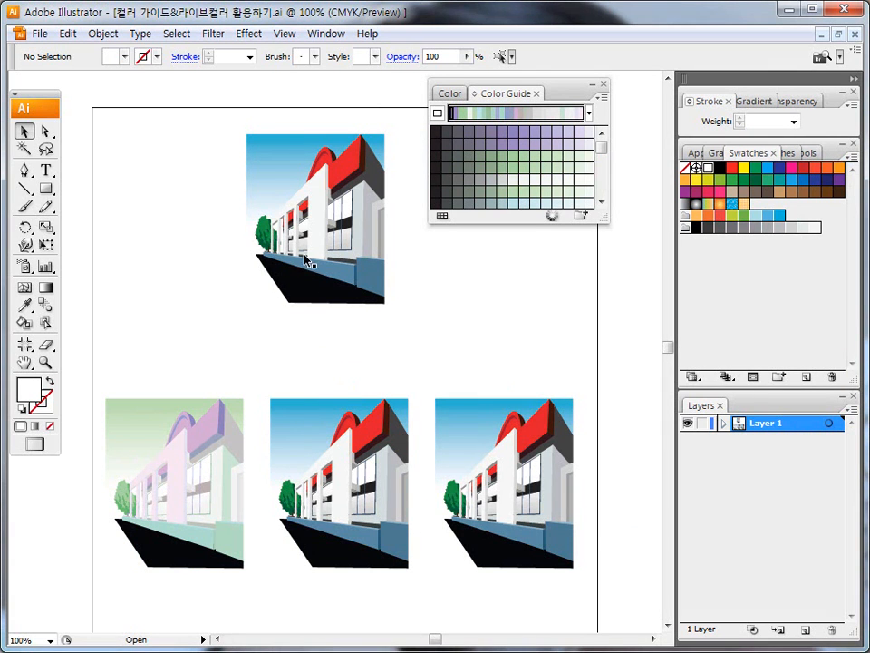